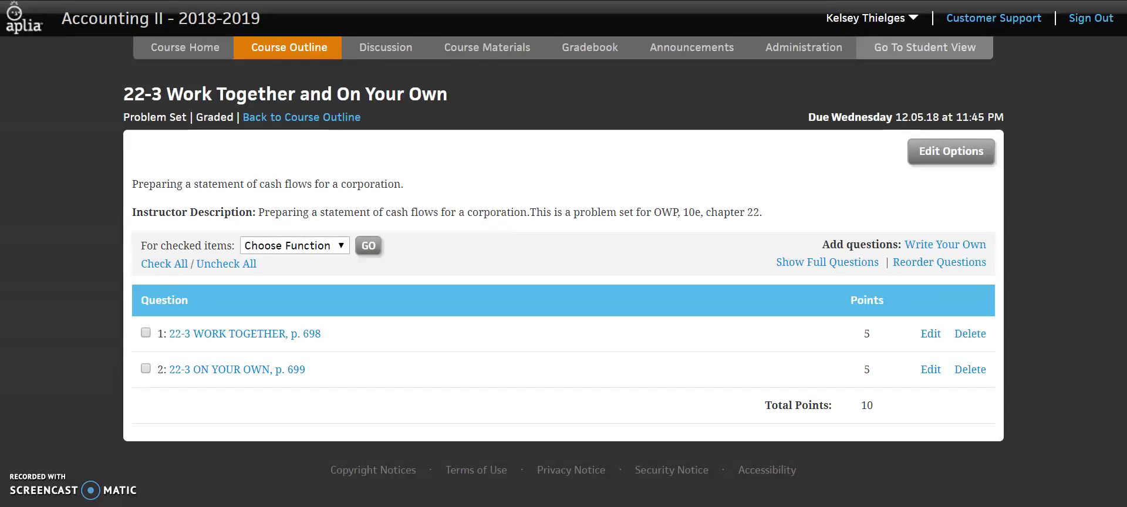
- Open the 22-3 Work Together question and show Travel Lite's Cash Activity data
click(264, 333)
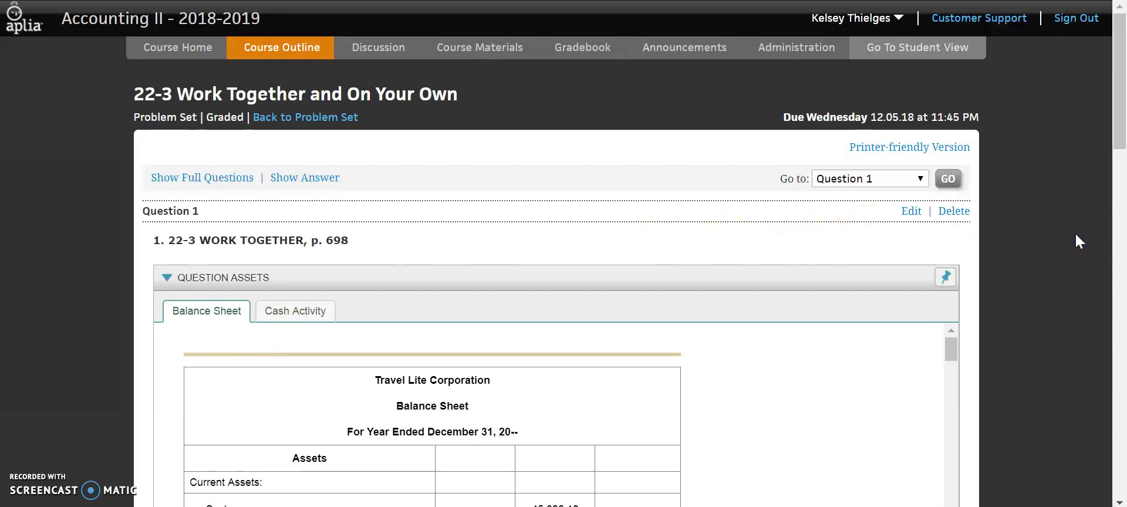
scroll(1075, 233, down, 1)
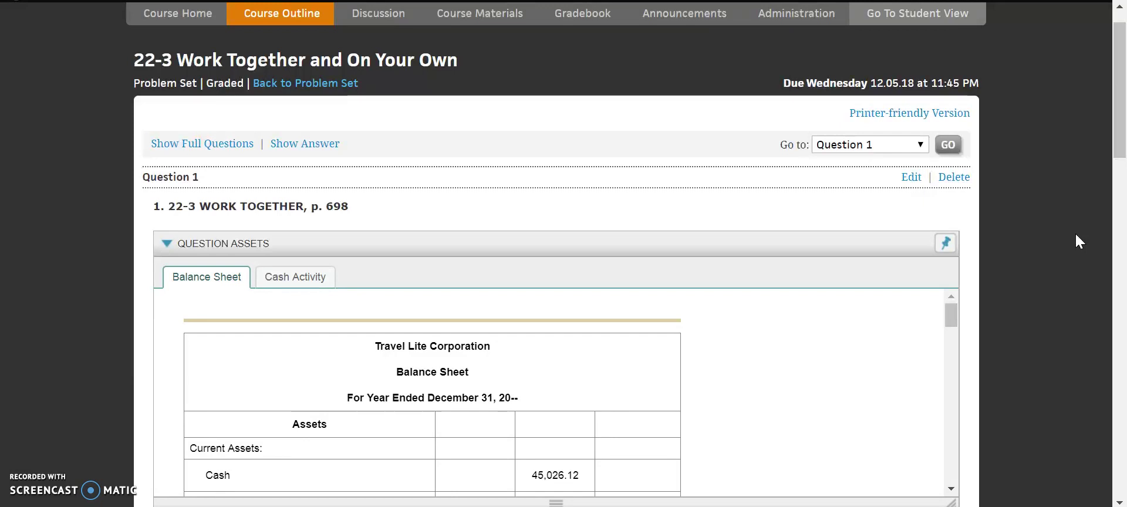
scroll(1075, 234, down, 2)
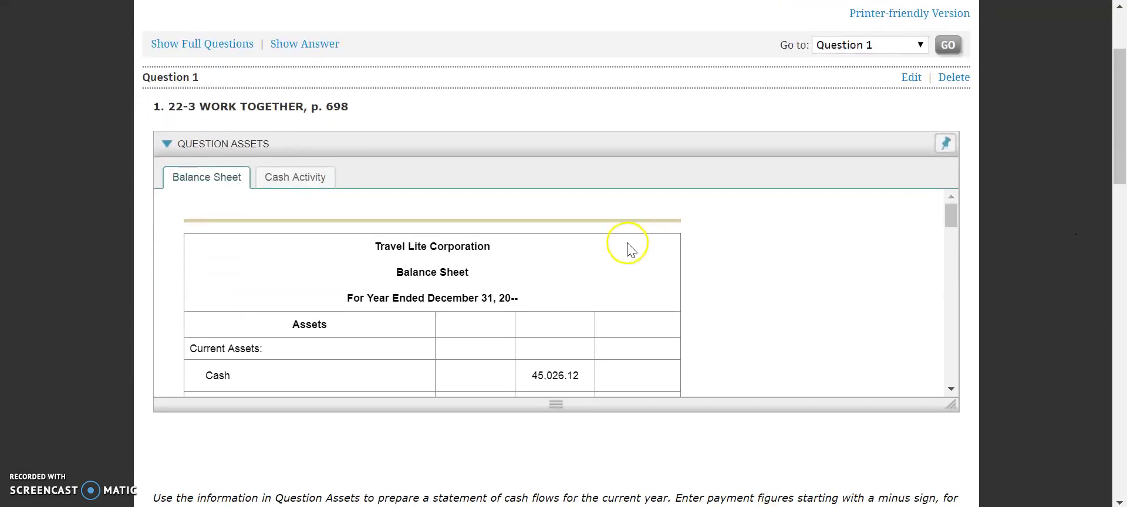
click(306, 179)
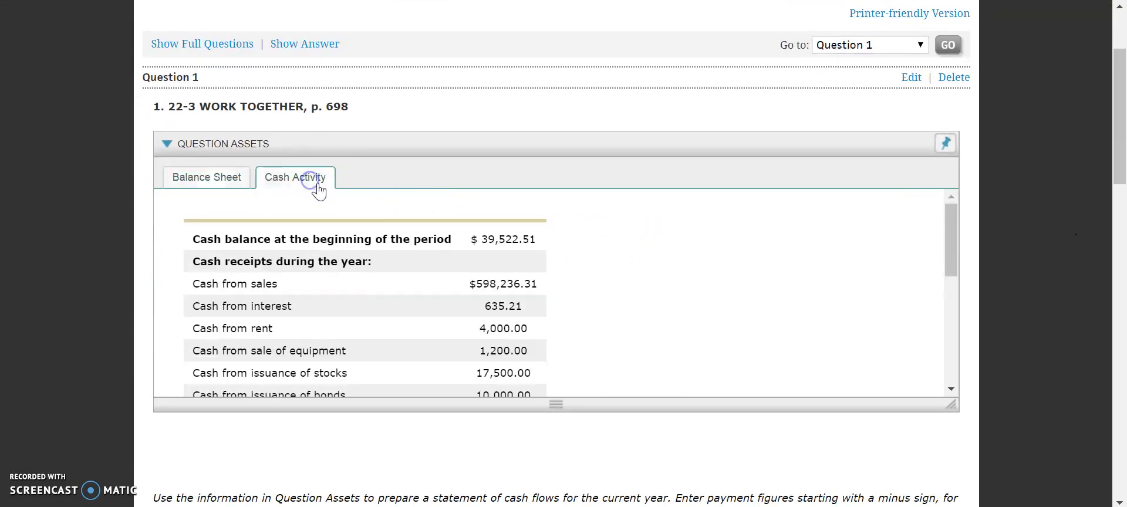
scroll(577, 334, down, 1)
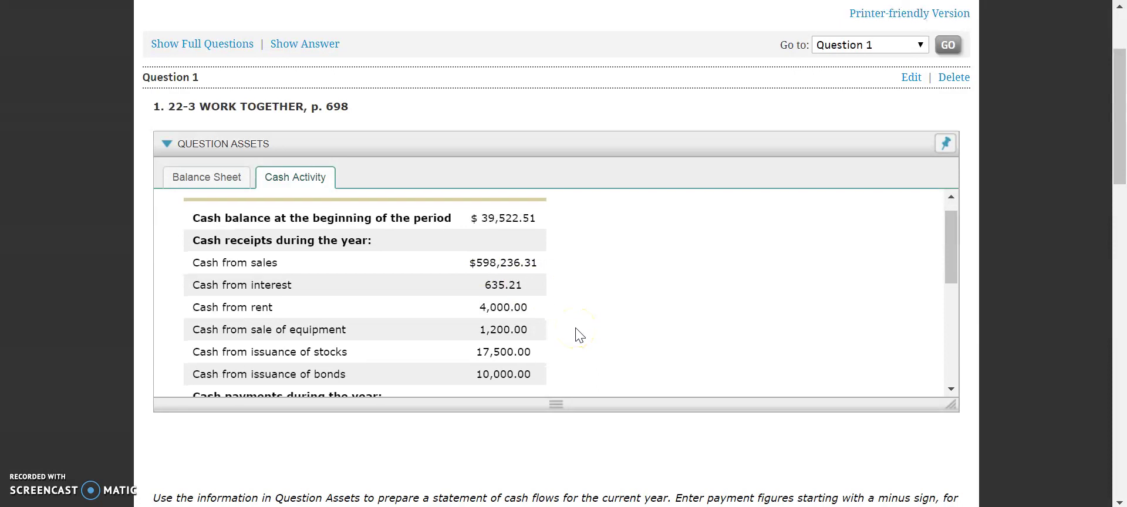
scroll(992, 333, down, 2)
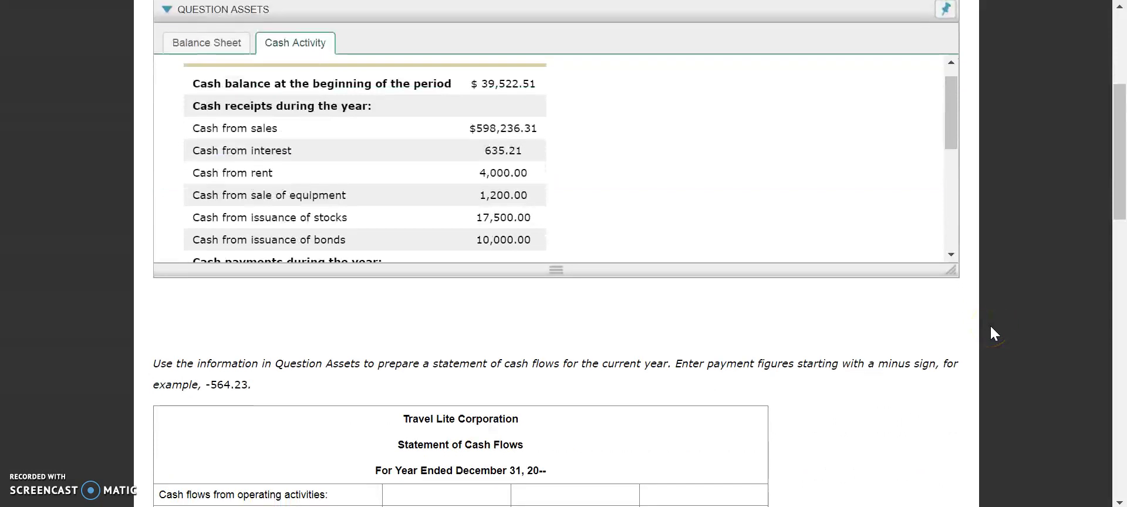
scroll(990, 327, down, 1)
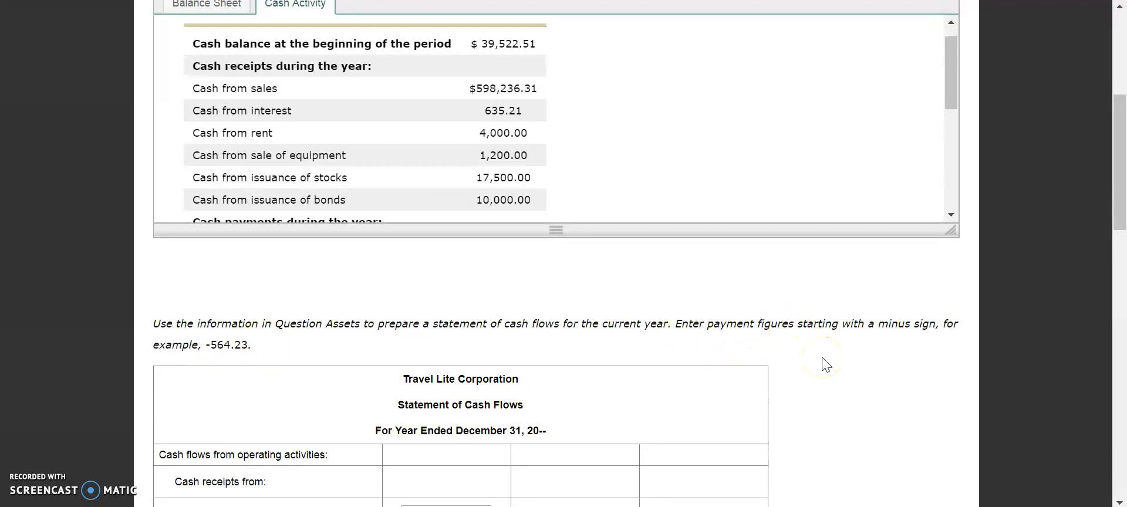
scroll(825, 363, down, 1)
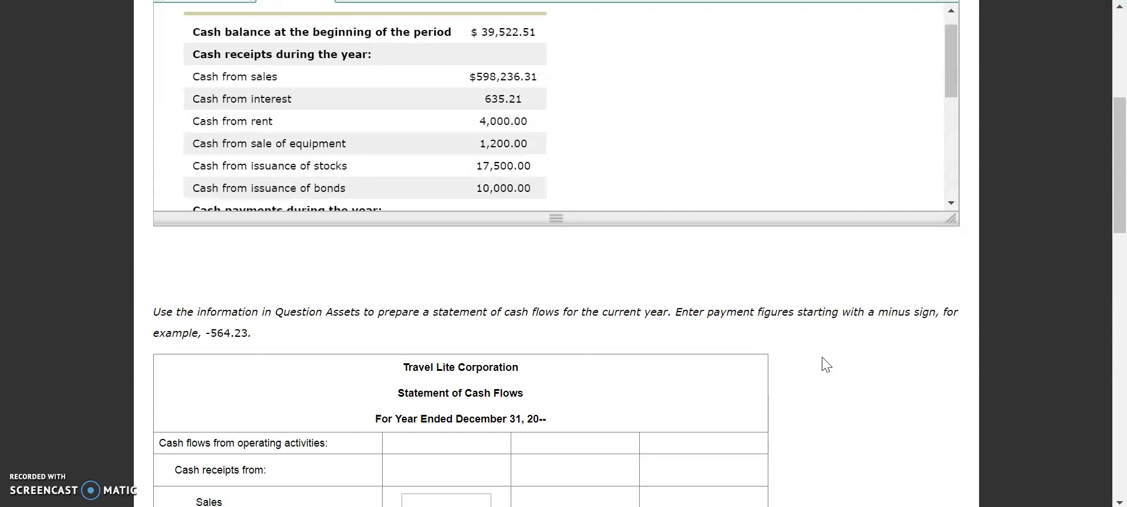
click(845, 367)
click(900, 413)
scroll(896, 415, down, 1)
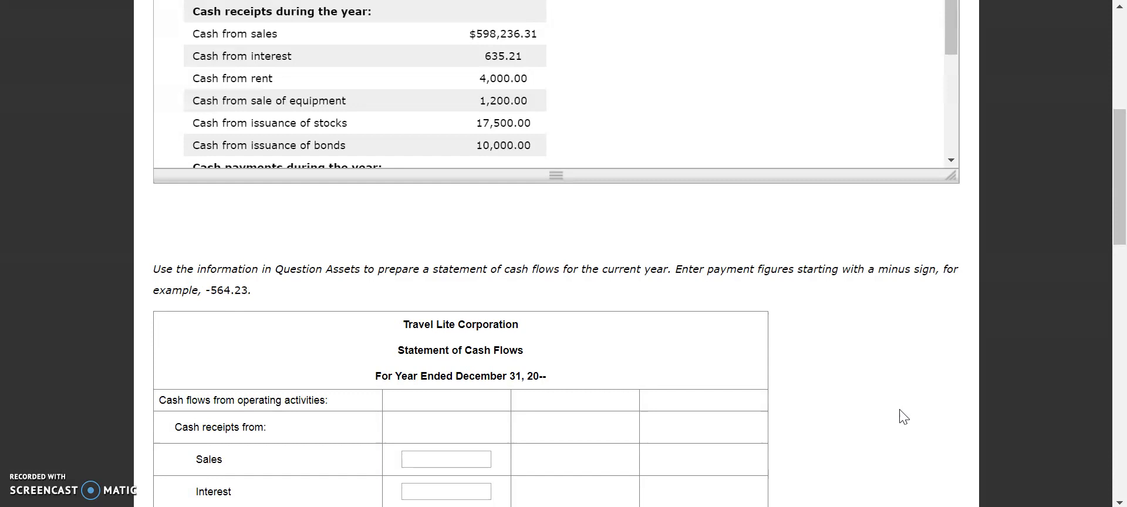
scroll(790, 361, down, 1)
scroll(790, 360, down, 2)
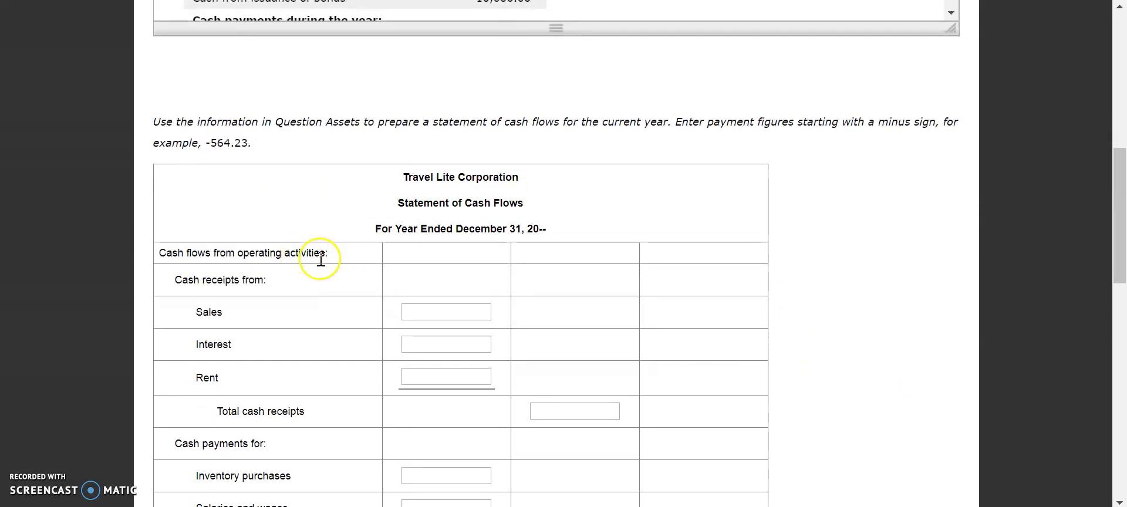
scroll(319, 259, down, 2)
scroll(321, 258, down, 4)
scroll(320, 261, down, 2)
scroll(319, 260, down, 2)
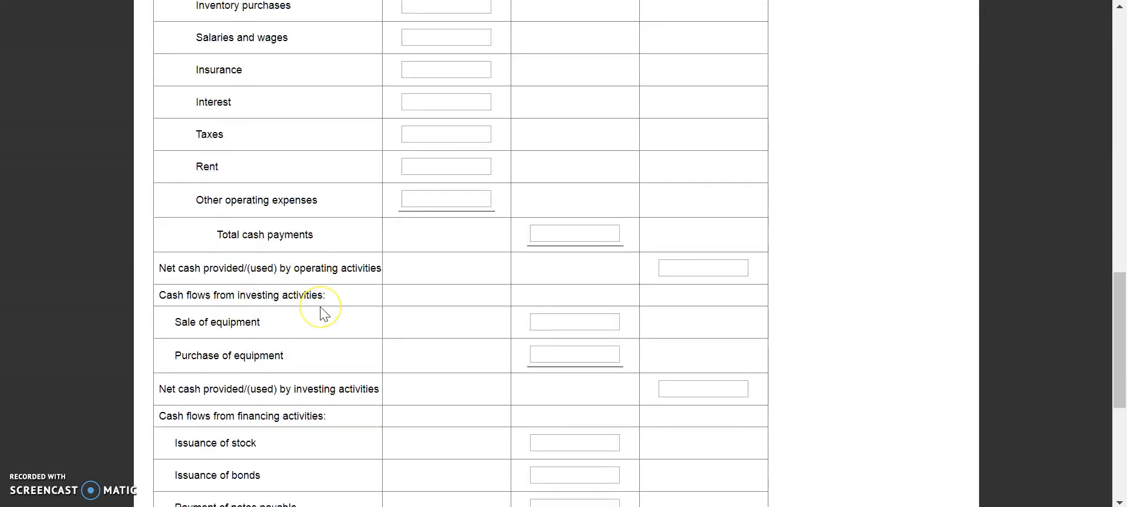
scroll(320, 314, down, 3)
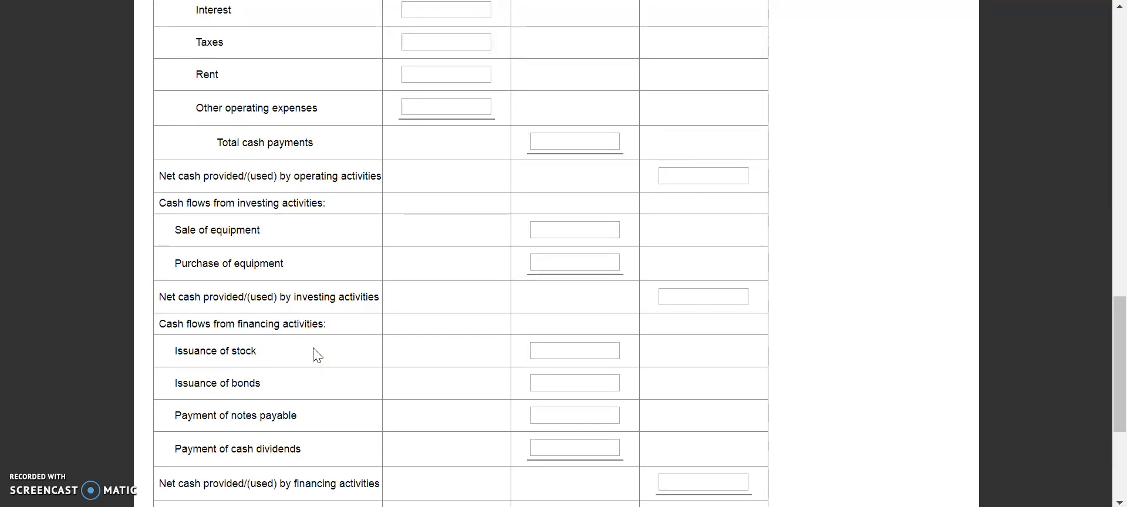
scroll(317, 355, up, 1)
scroll(317, 355, up, 7)
scroll(317, 355, up, 5)
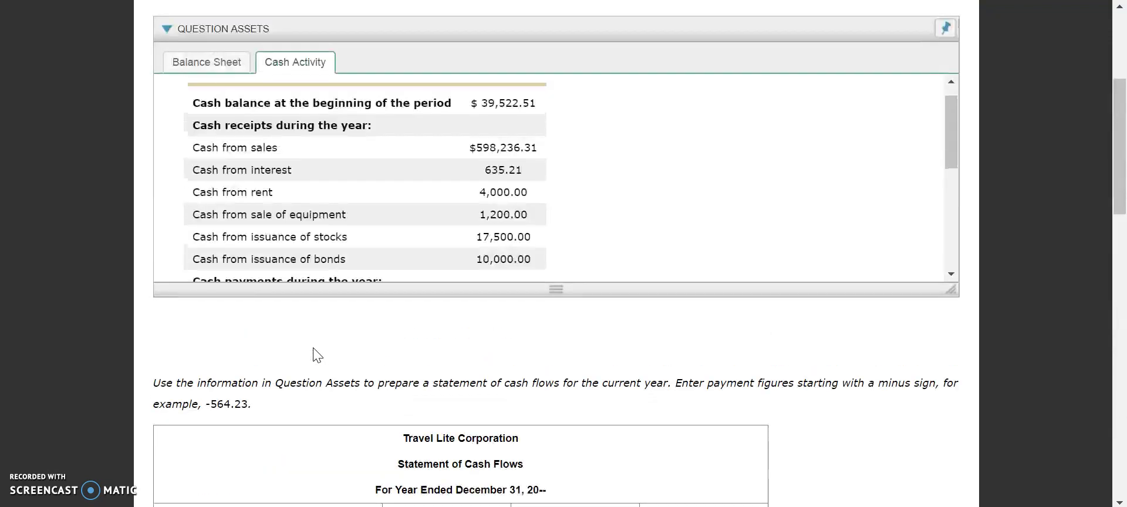
scroll(317, 355, up, 2)
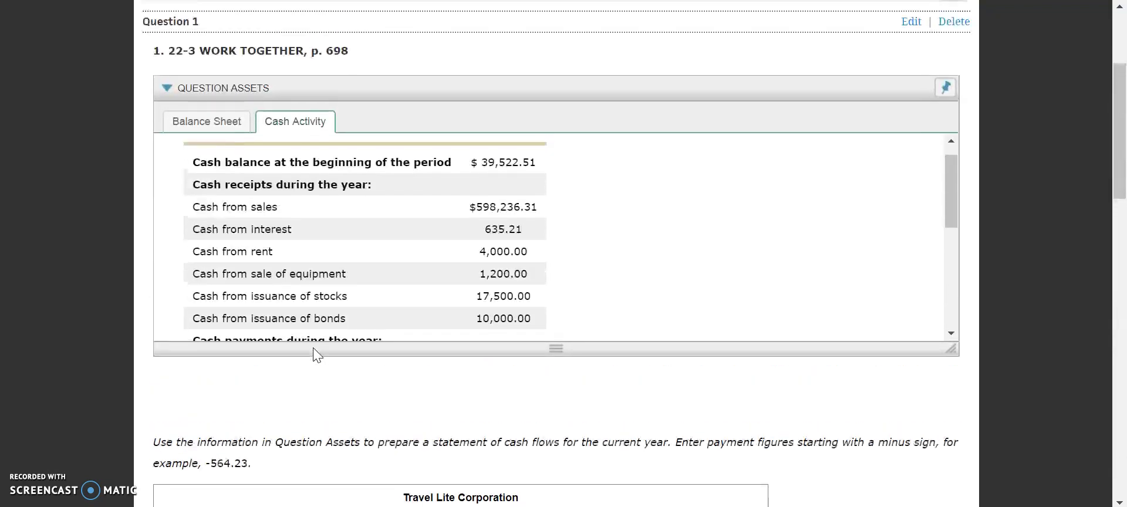
- Pin the Cash Activity panel, move it right, and scroll to the receipt rows
click(945, 88)
drag(684, 21, 815, 18)
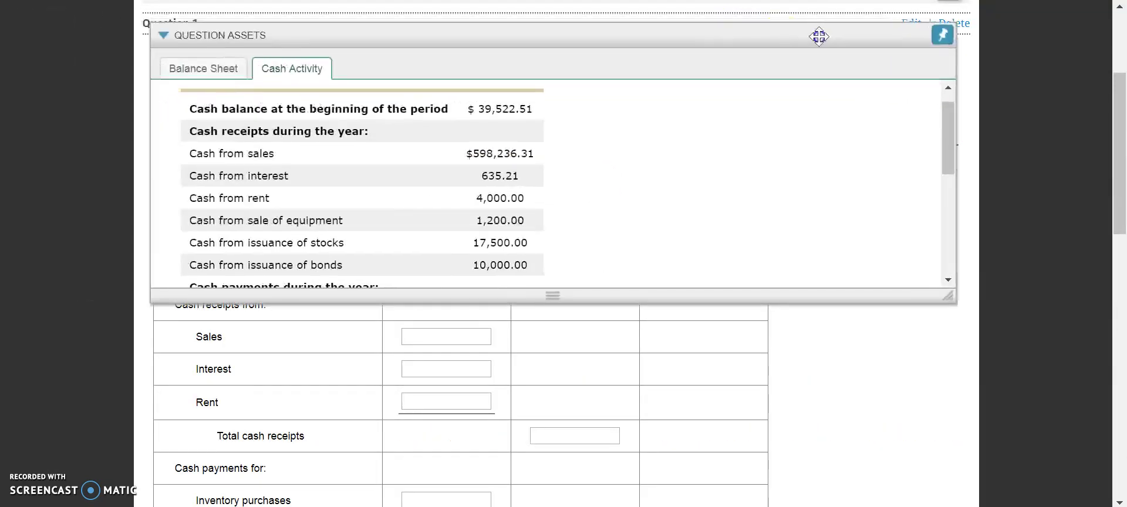
scroll(674, 340, up, 3)
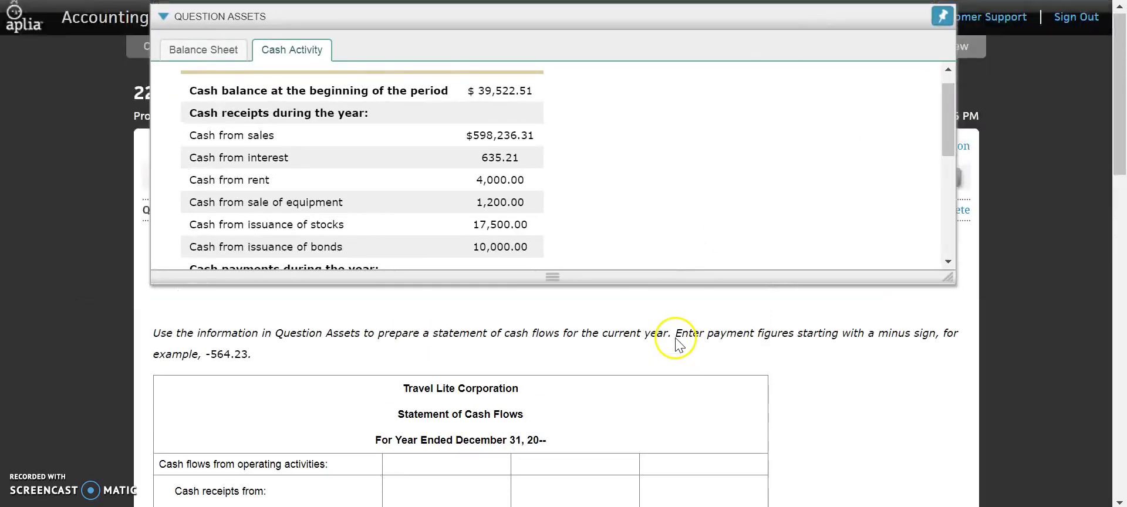
scroll(676, 339, down, 1)
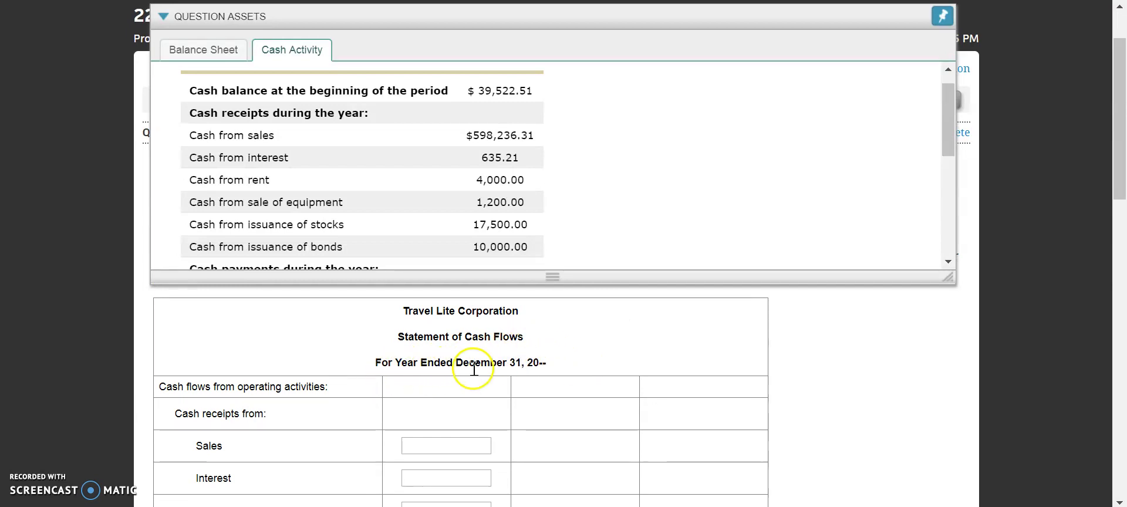
scroll(606, 405, down, 2)
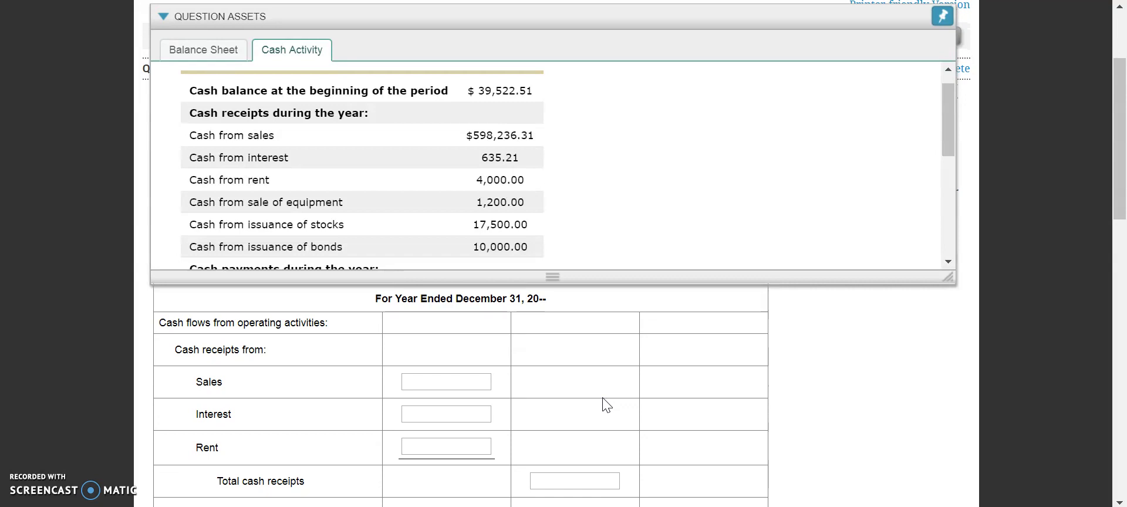
- Enter operating receipts: sales 598,236.31, interest 635.21 and rent 4,000.00
click(554, 402)
click(449, 377)
text(598236)
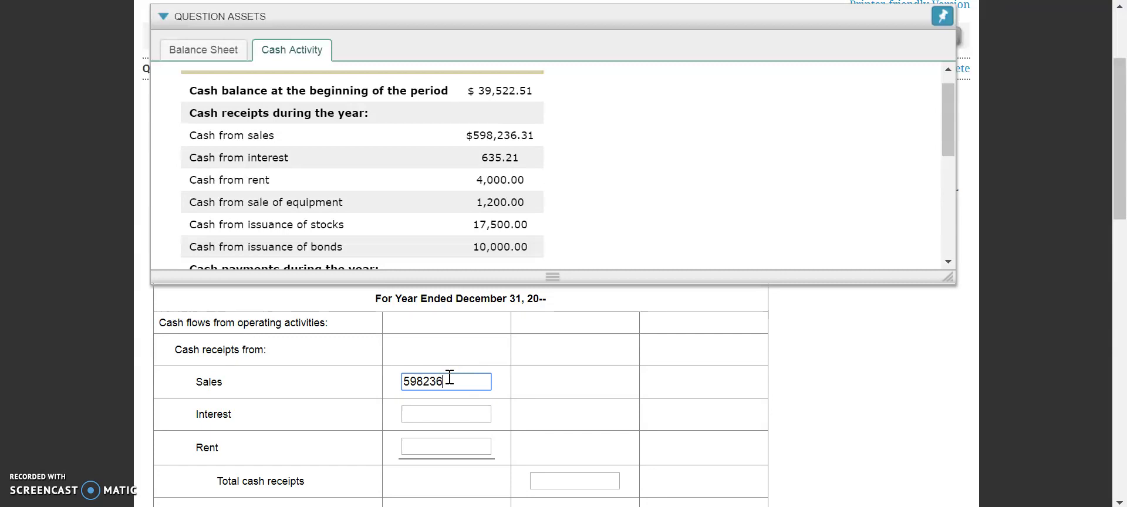
text(.31)
click(436, 414)
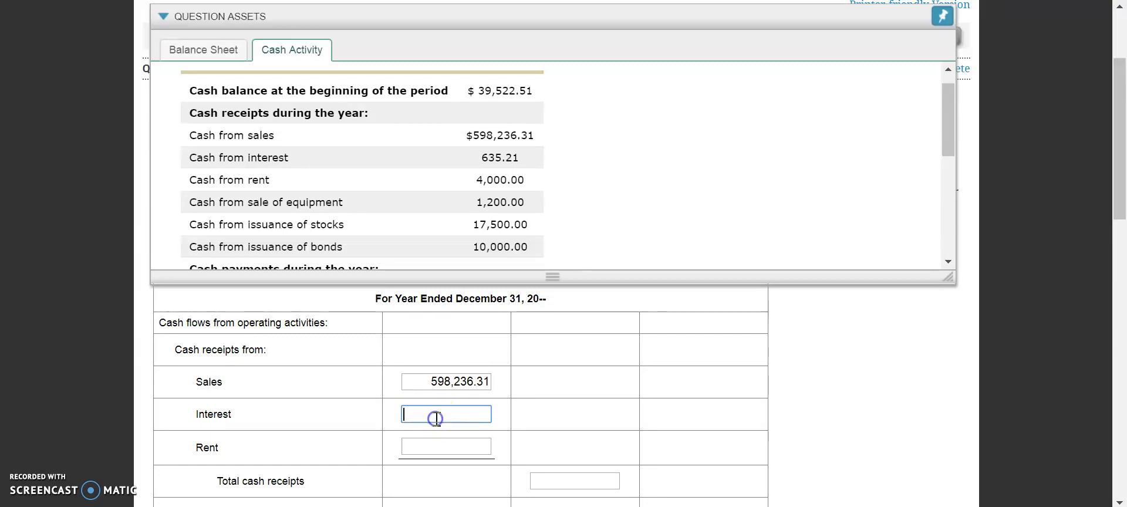
text(635.21)
key(Tab)
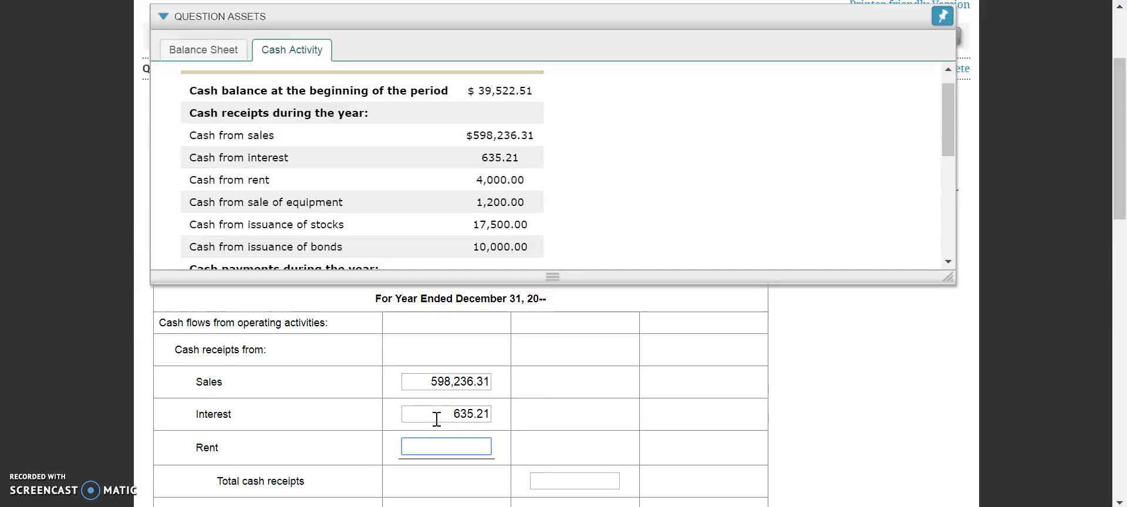
text(4000)
click(553, 414)
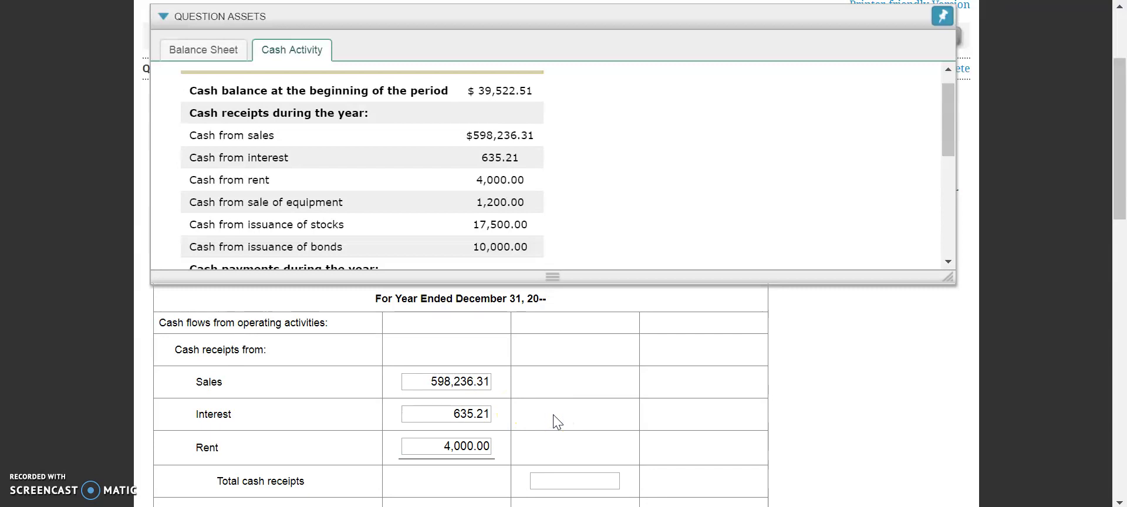
- Enter total cash receipts of 602,871.52
scroll(557, 422, down, 1)
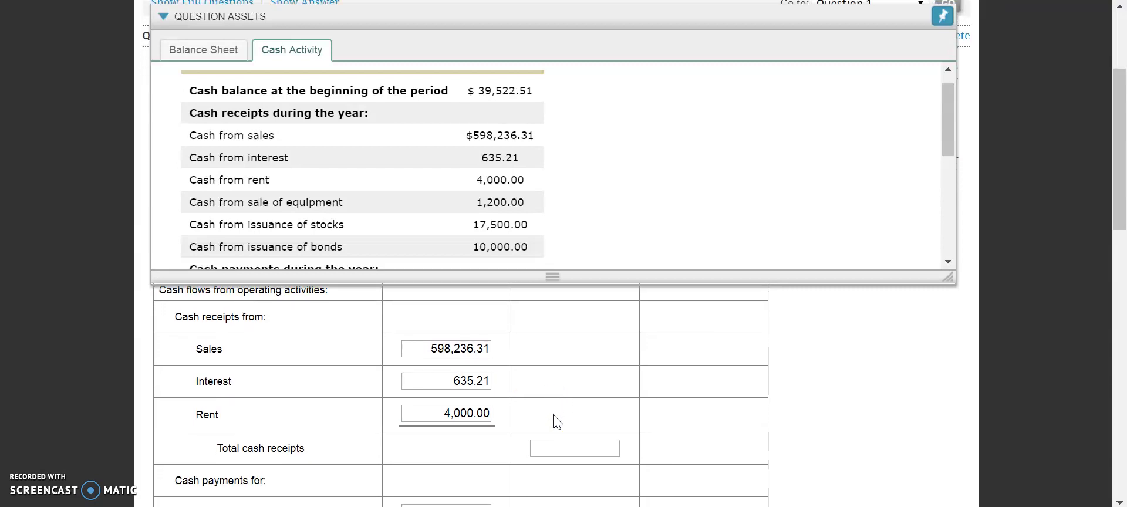
click(543, 450)
text(602871.)
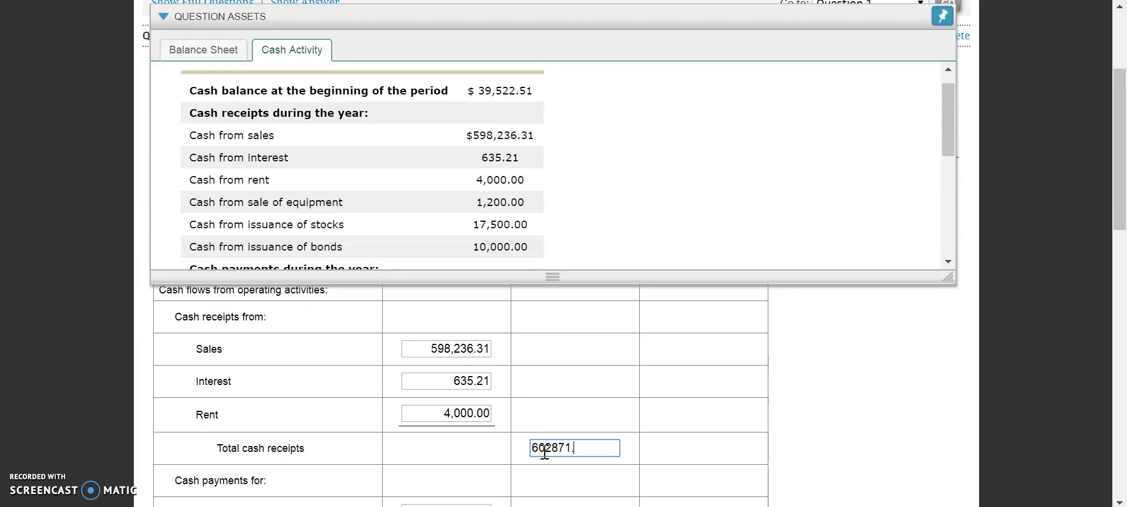
text(52)
click(583, 433)
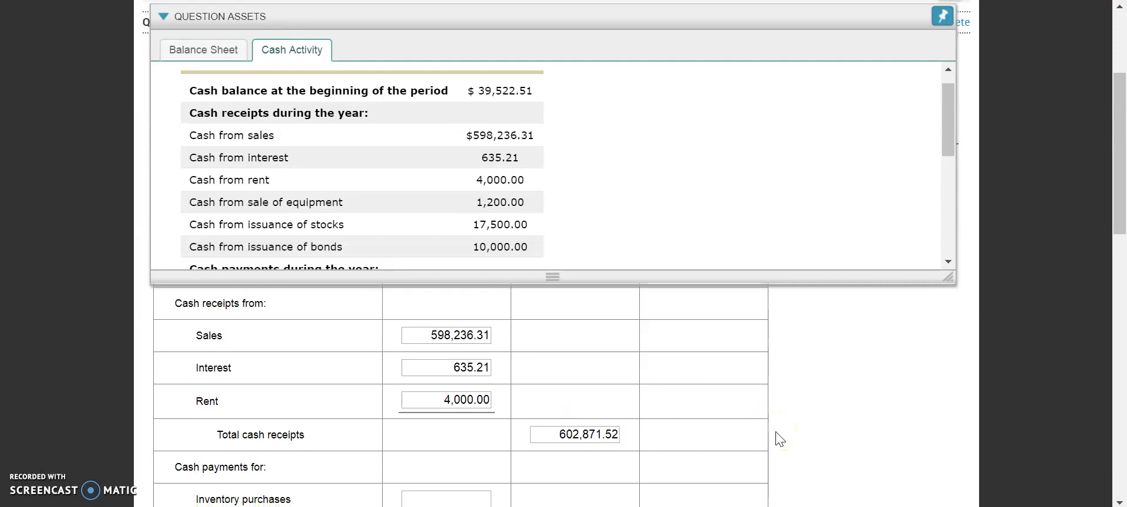
- Enter the inventory, salaries -85,807.14 and insurance -4,254.35 cash payments
scroll(779, 439, down, 2)
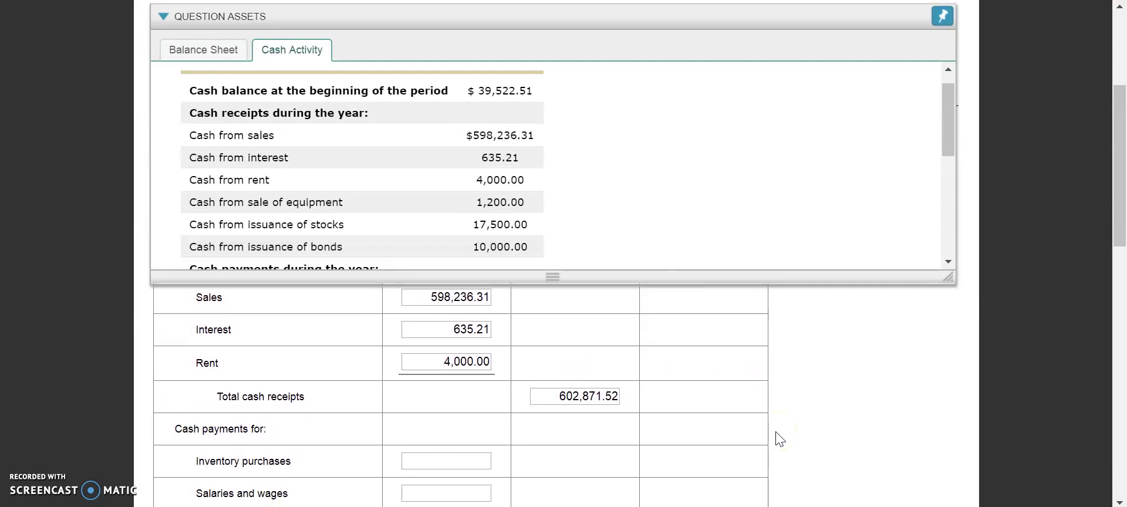
scroll(779, 438, down, 1)
scroll(779, 439, down, 1)
click(698, 205)
scroll(701, 211, down, 2)
scroll(702, 212, down, 2)
scroll(701, 211, down, 1)
scroll(701, 211, down, 1)
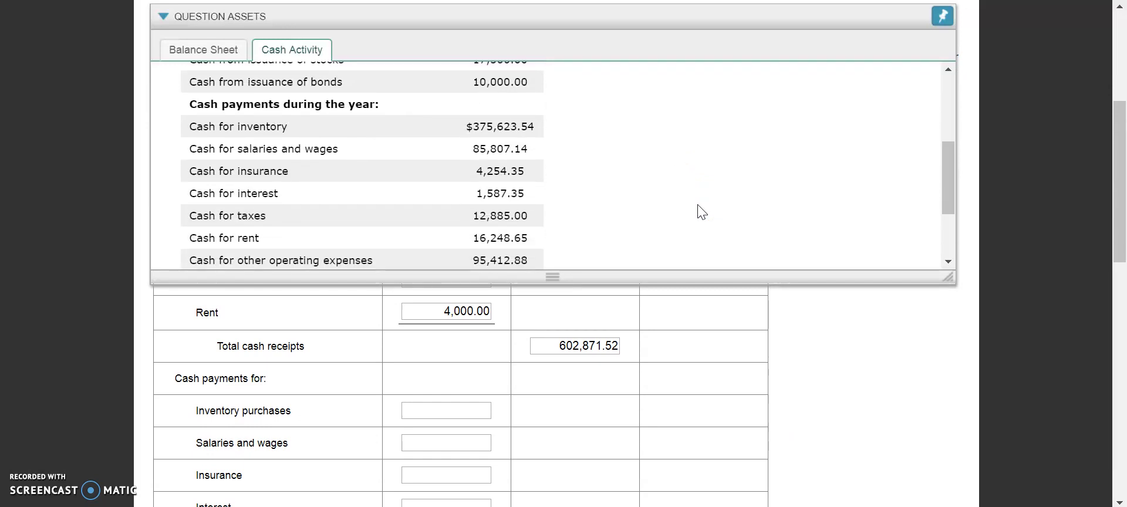
scroll(701, 211, down, 1)
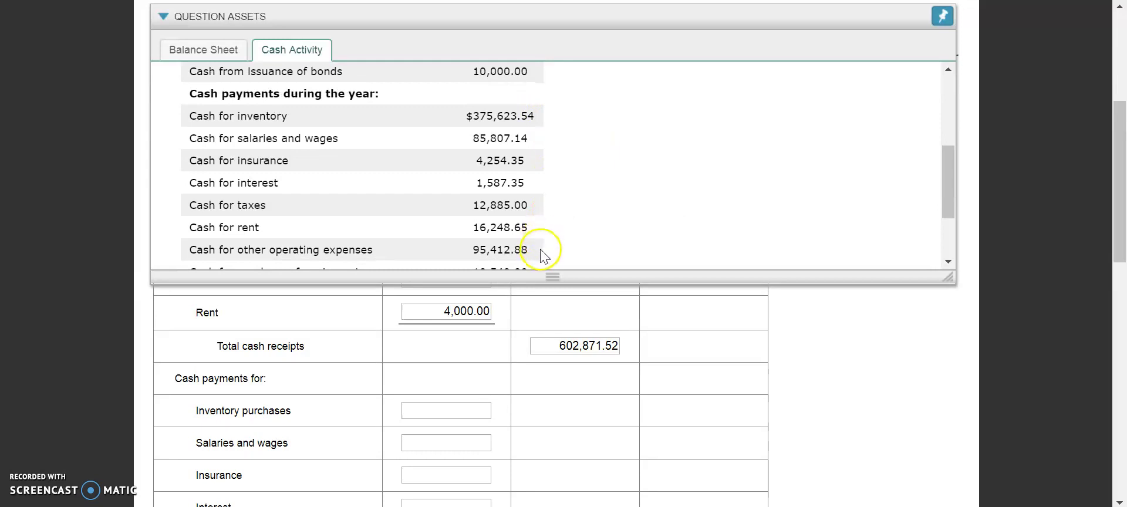
scroll(534, 321, down, 1)
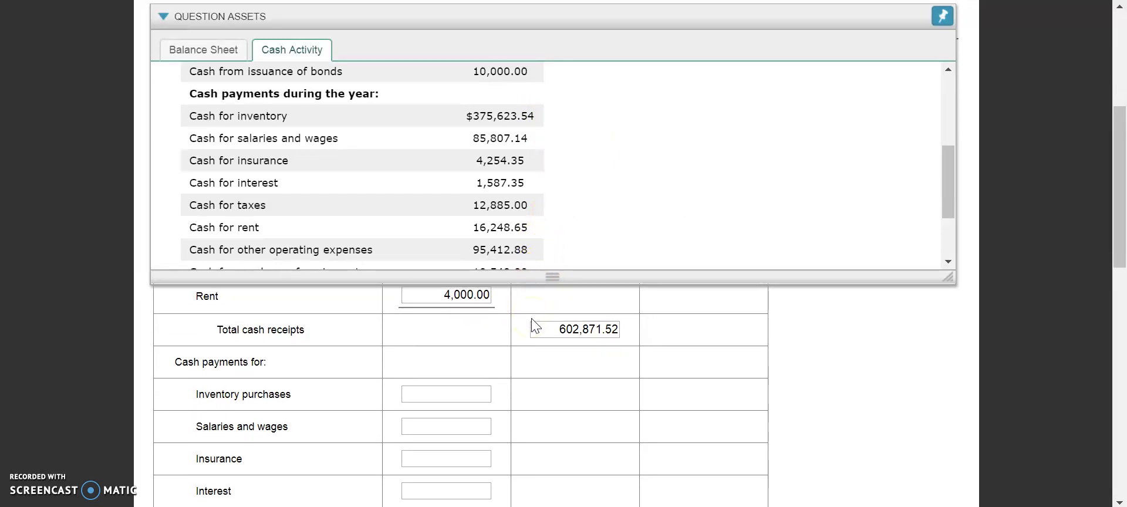
scroll(526, 410, down, 2)
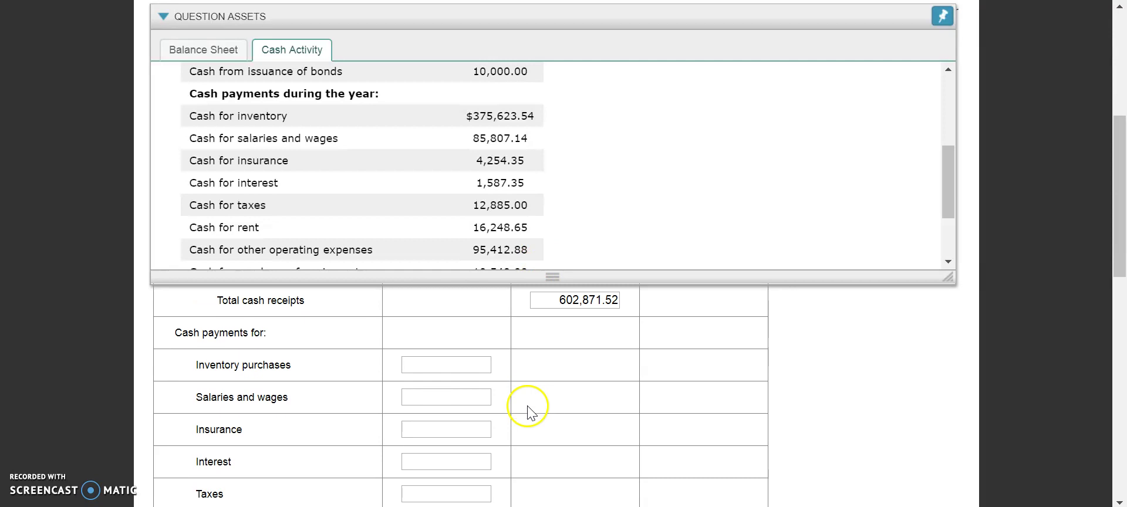
click(470, 366)
text(-)
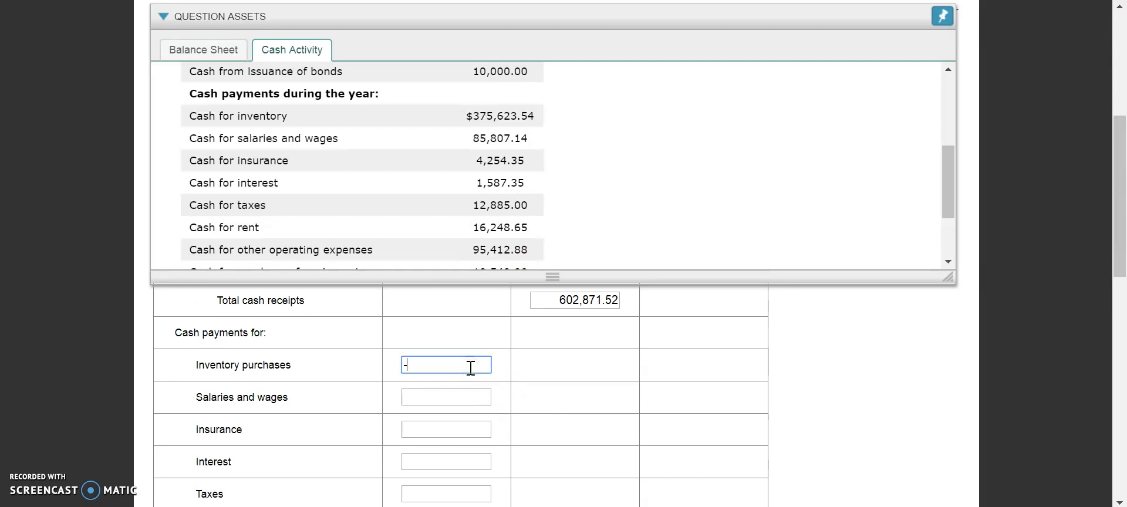
text(3756)
text(23.54)
key(Tab)
text(-85807.)
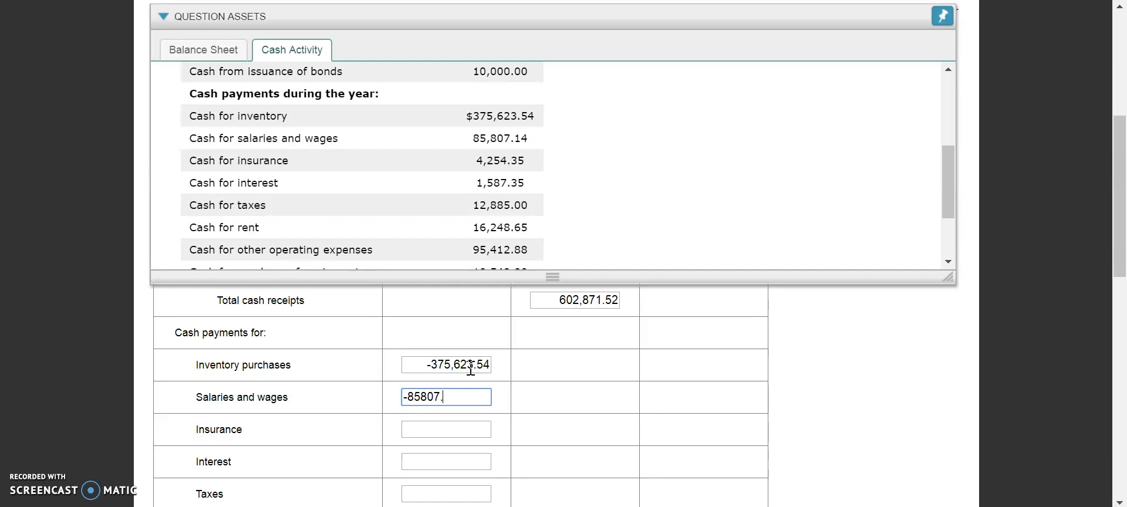
text(13)
key(Tab)
text(-4254.35)
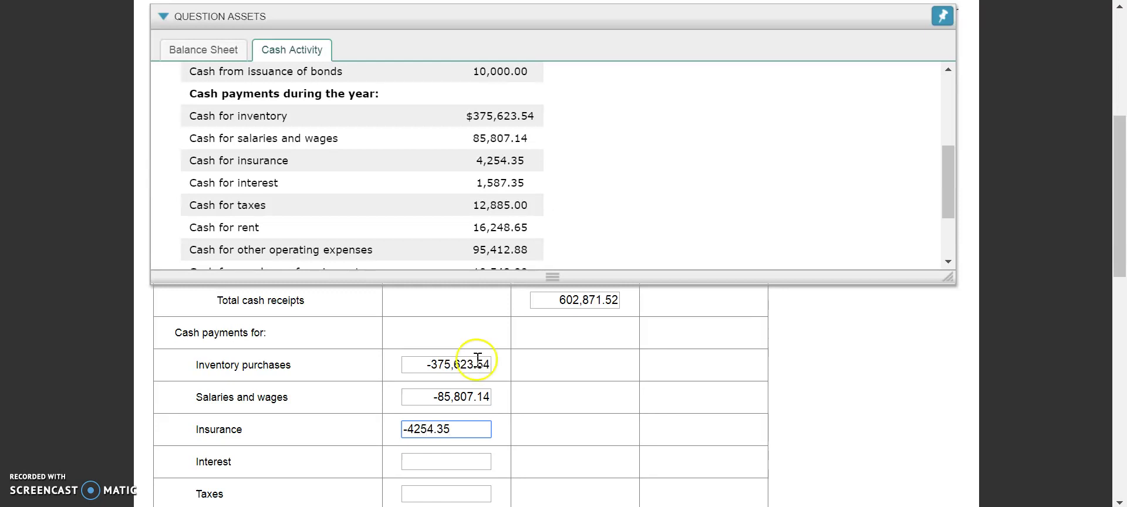
click(508, 431)
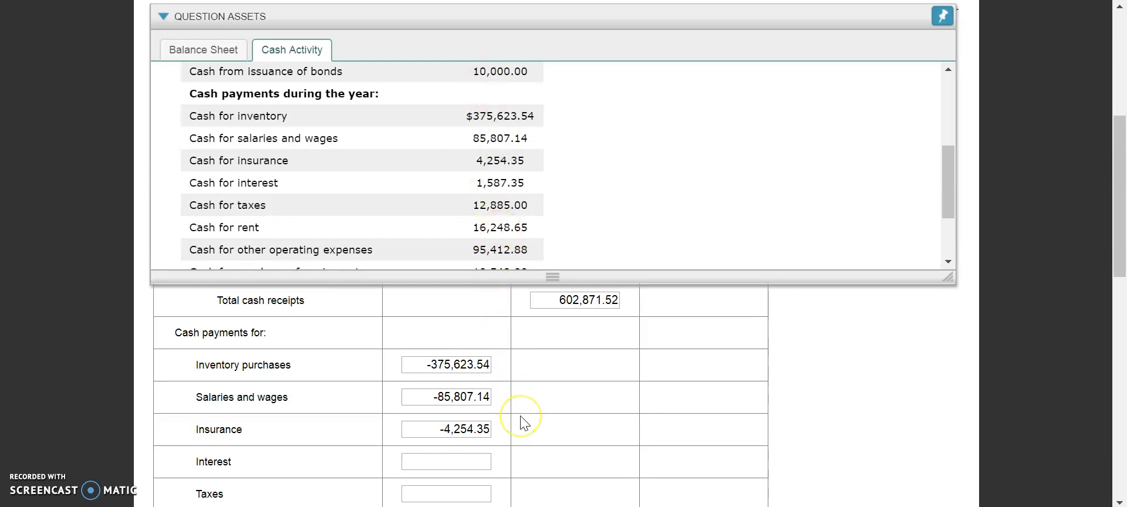
- Enter interest -1,587.35, taxes -12,885.00 and rent -16,248.65 cash payments
scroll(524, 423, down, 3)
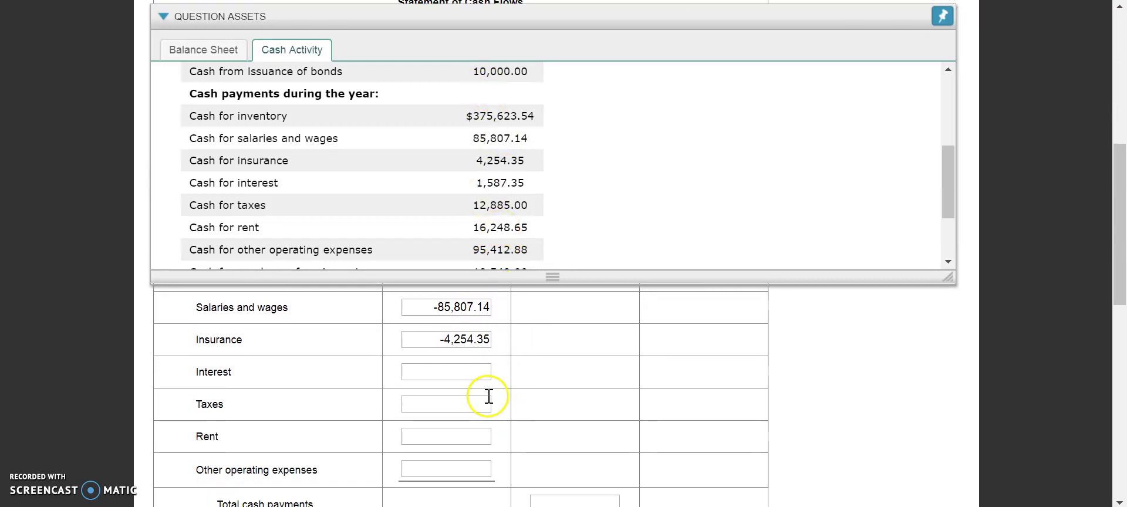
click(474, 373)
text(-158)
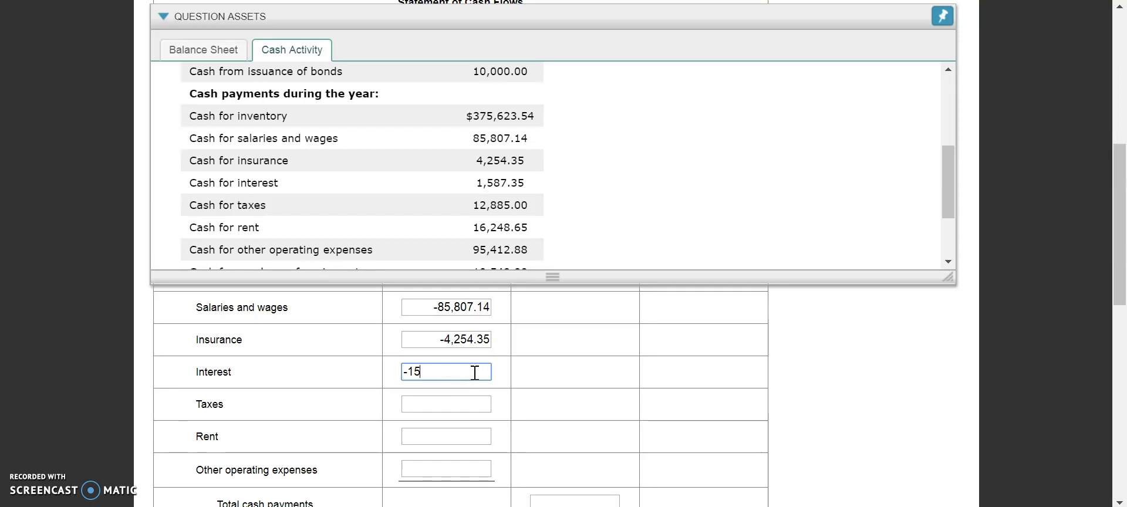
text(7.35)
key(Tab)
text(-1)
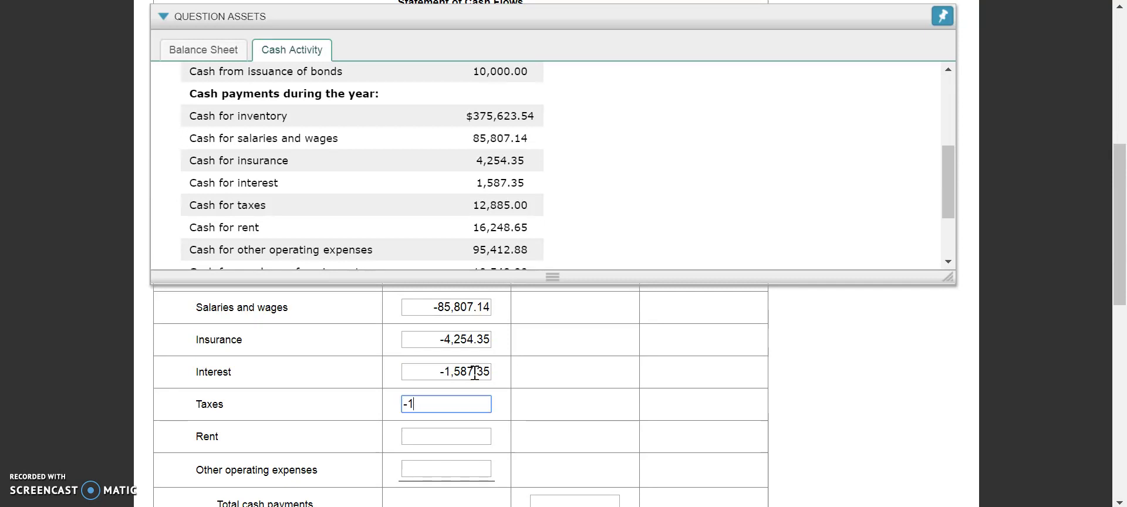
text(2,)
text(885)
key(Tab)
text(-)
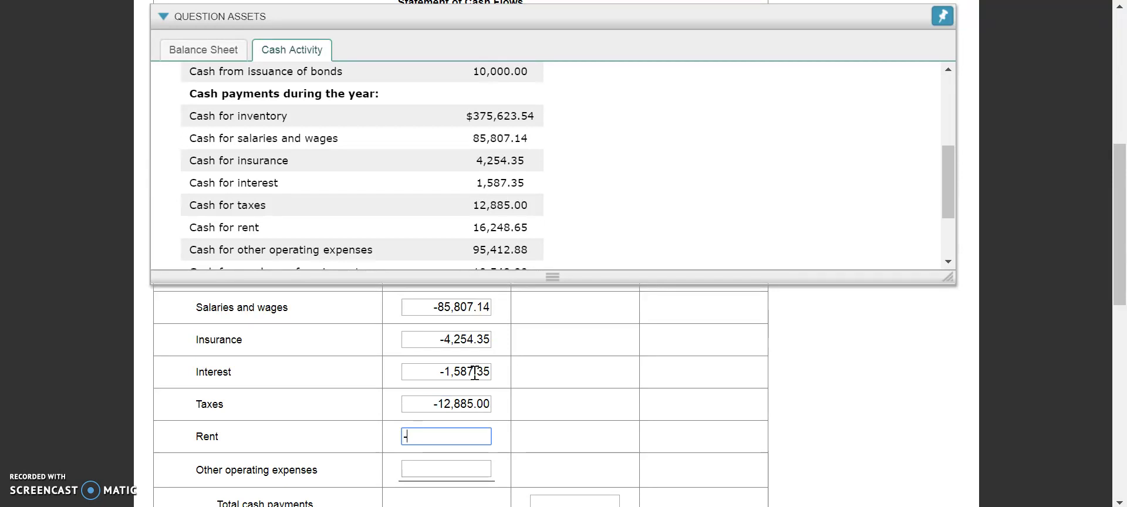
text(16248.65)
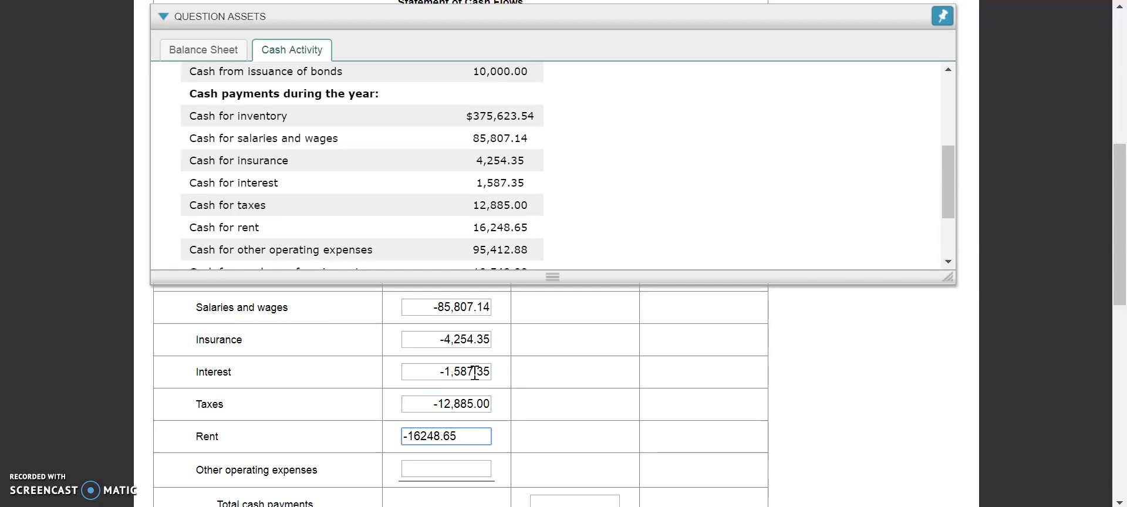
click(520, 438)
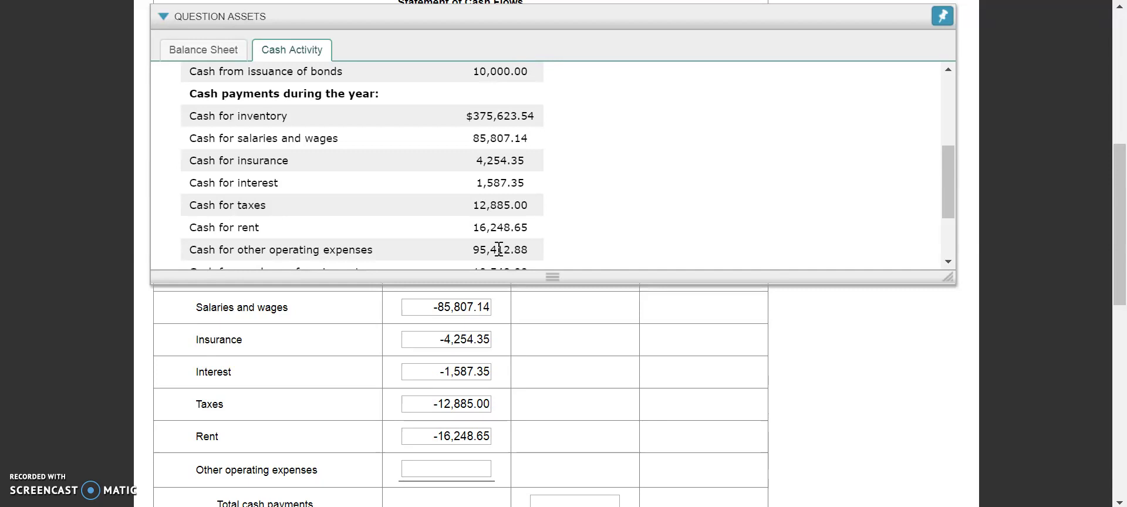
- Enter other operating expenses payment of -95,412.88
scroll(560, 243, down, 1)
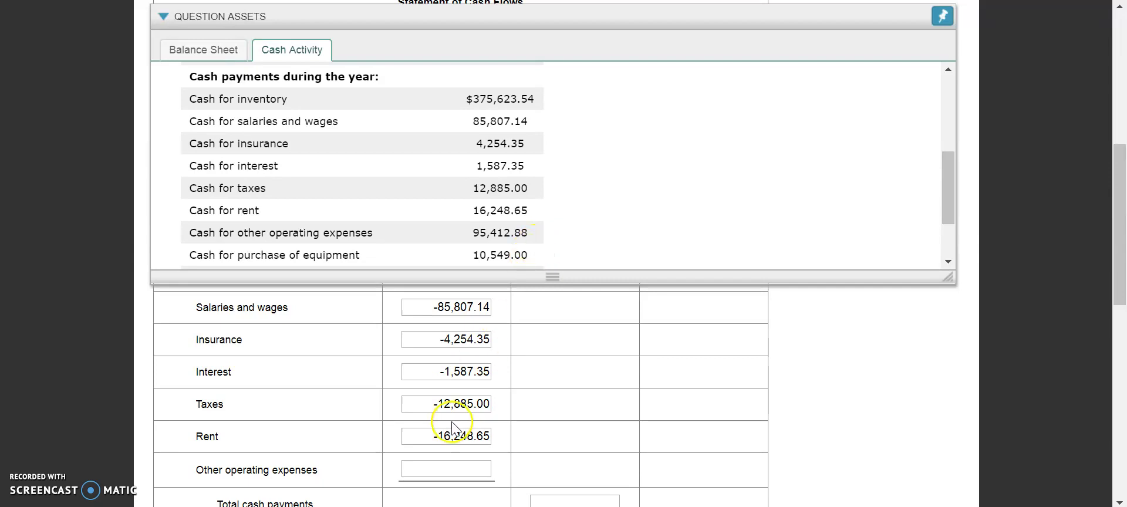
click(431, 472)
text(-95)
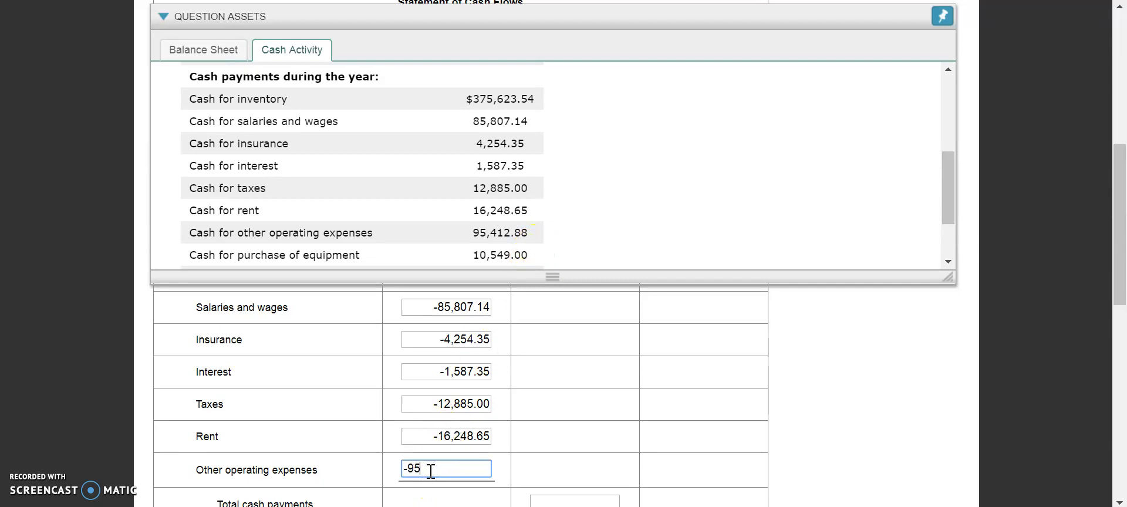
text(412.88)
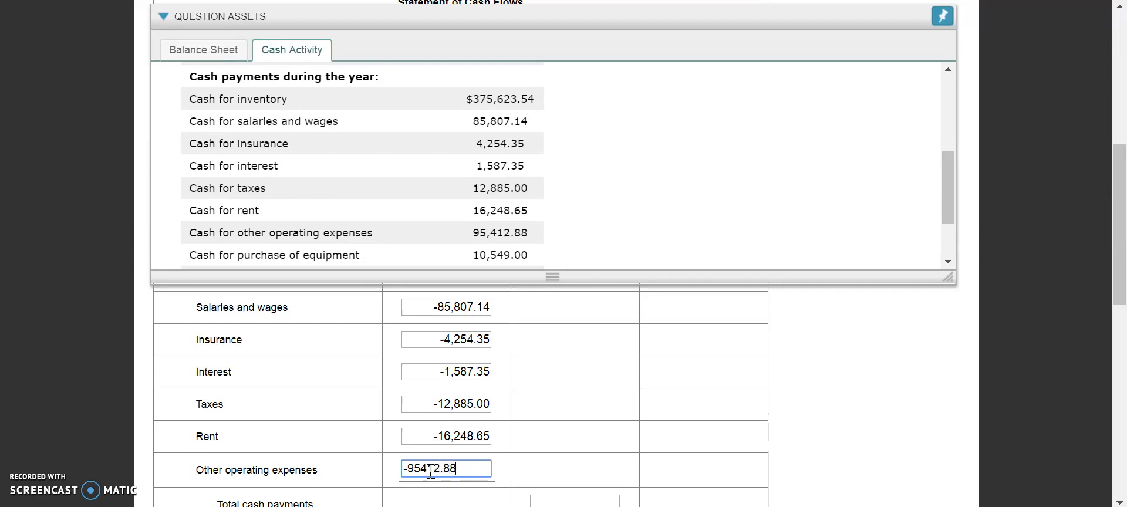
click(528, 443)
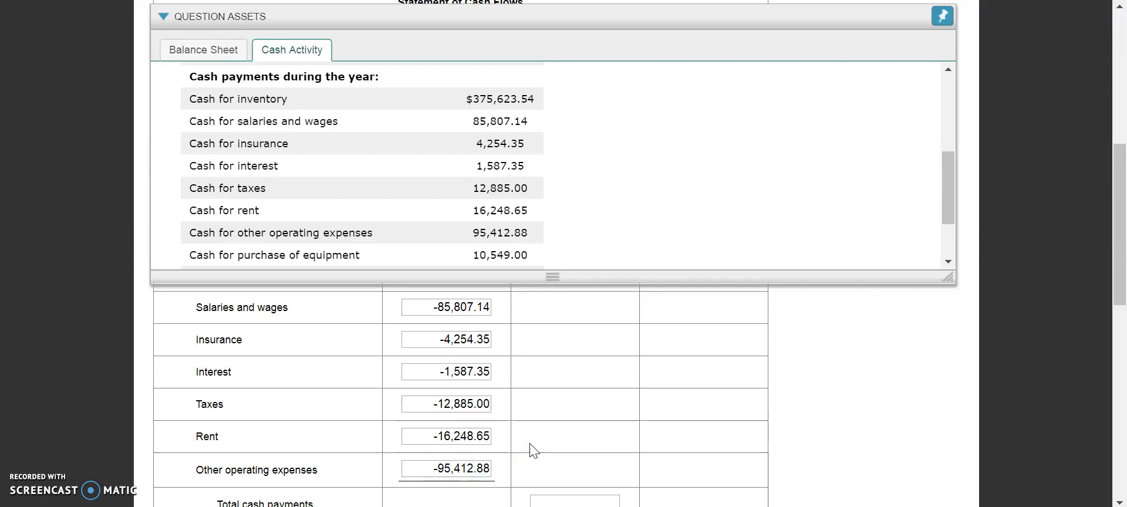
- Enter -591,818.91 in the Total cash payments row
click(490, 454)
scroll(492, 457, down, 1)
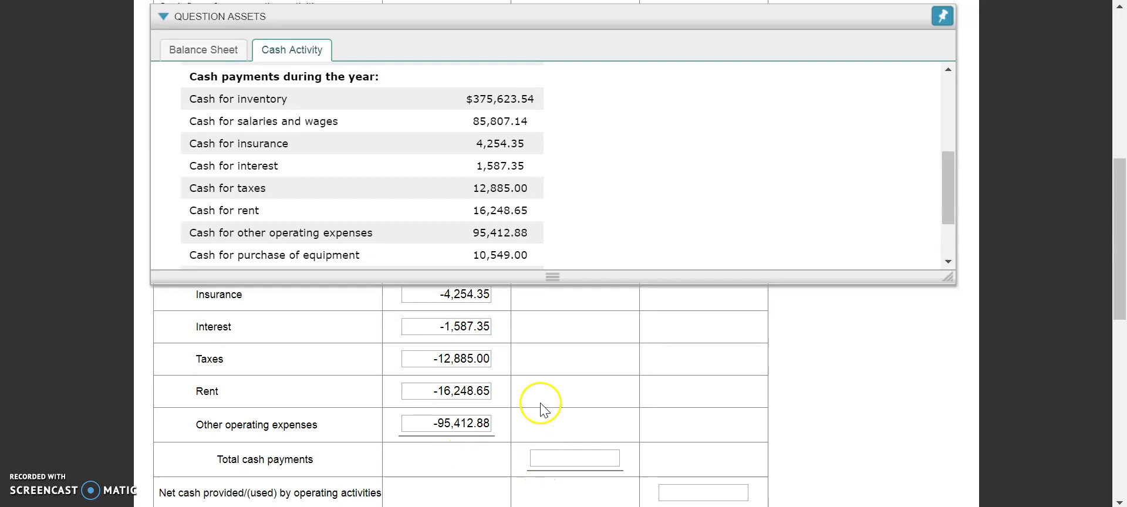
scroll(541, 409, up, 1)
scroll(540, 409, up, 1)
scroll(540, 409, up, 3)
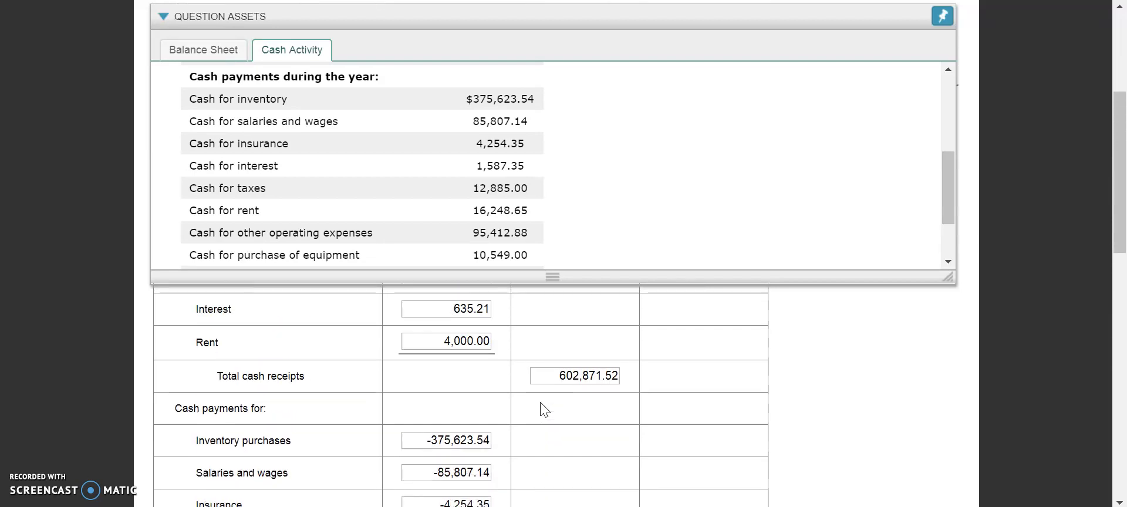
scroll(541, 409, down, 1)
scroll(540, 409, down, 3)
scroll(540, 409, down, 1)
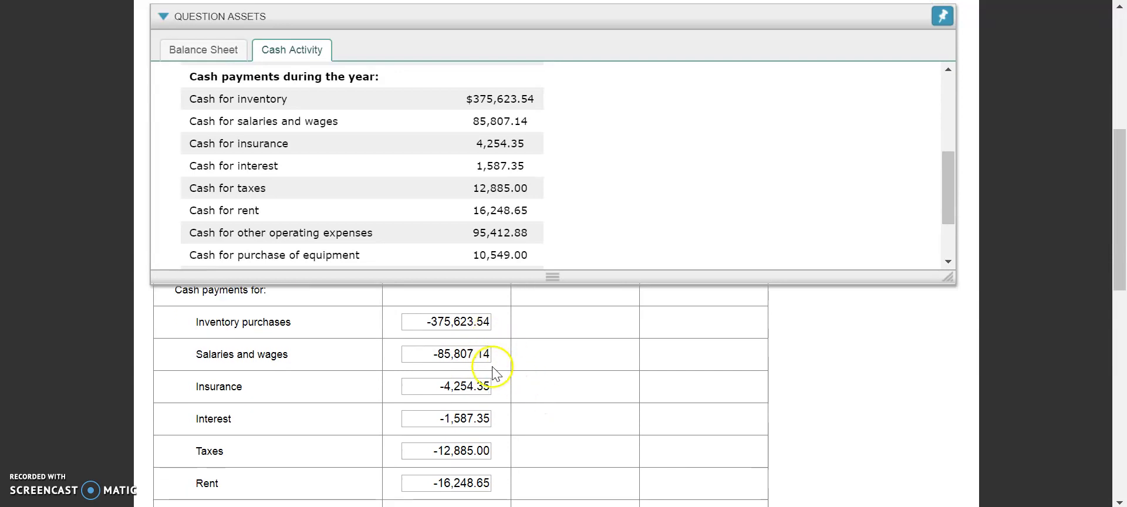
scroll(494, 451, down, 4)
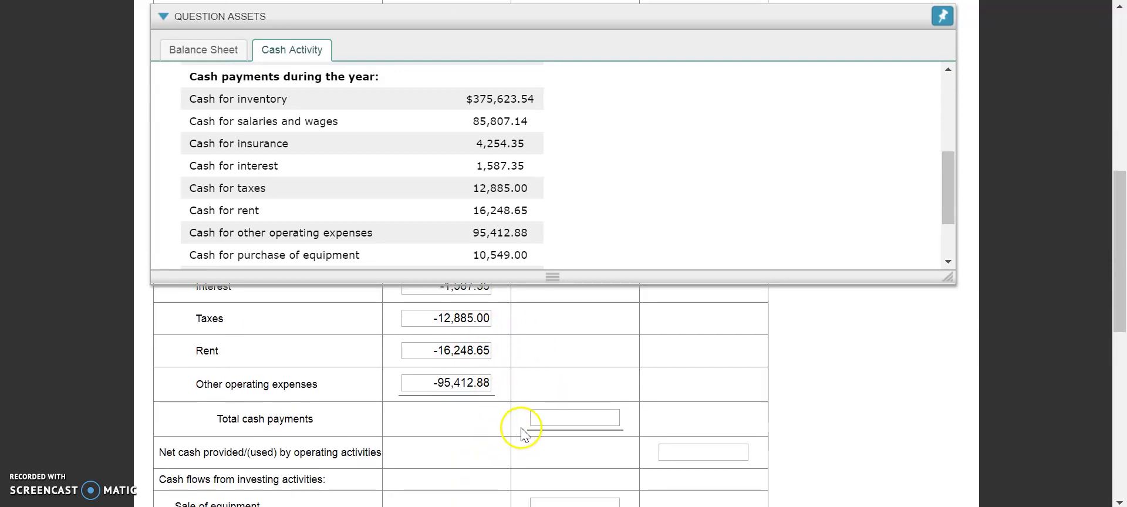
click(541, 423)
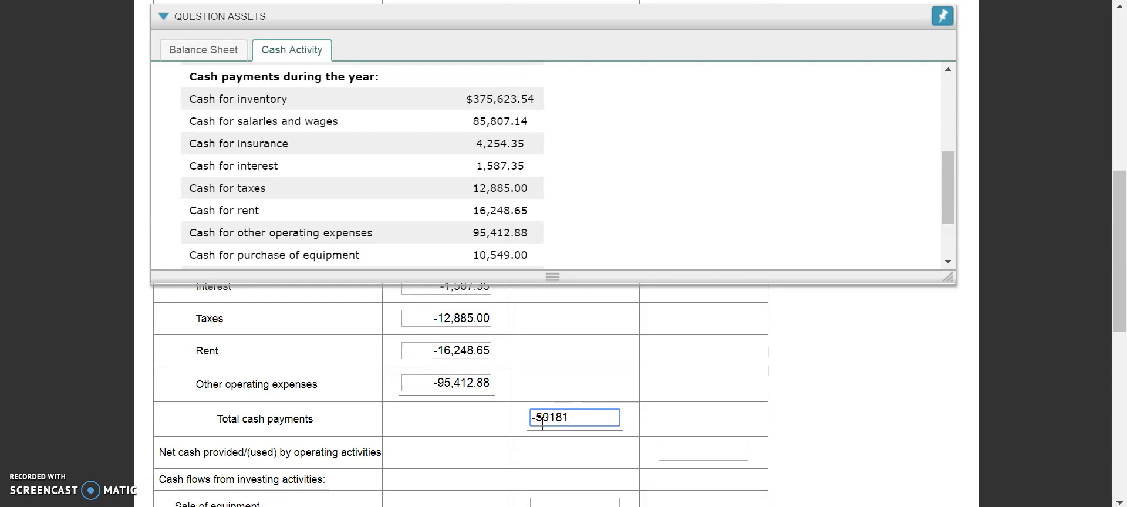
text(91)
click(722, 393)
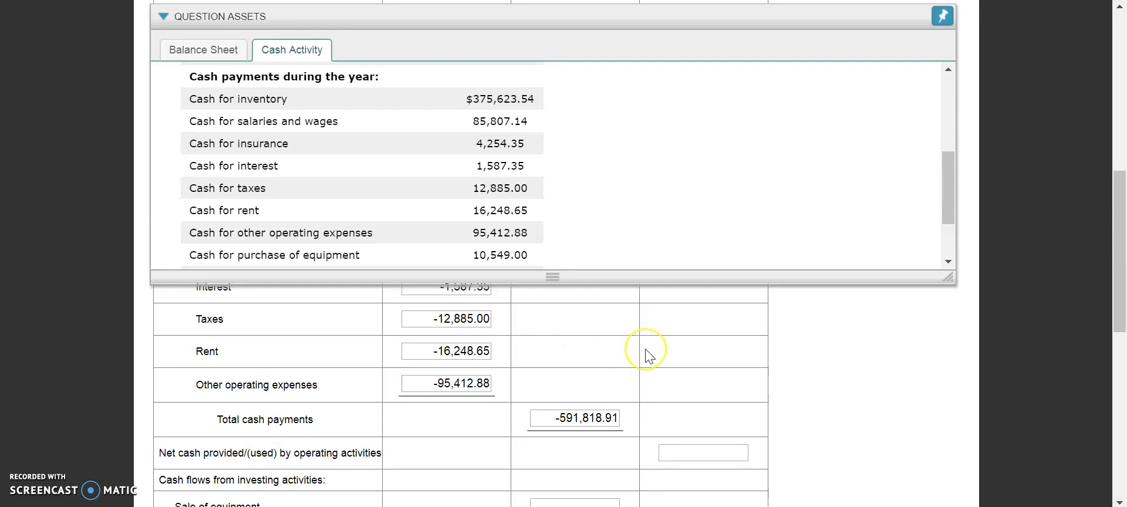
scroll(646, 355, up, 3)
scroll(646, 355, up, 1)
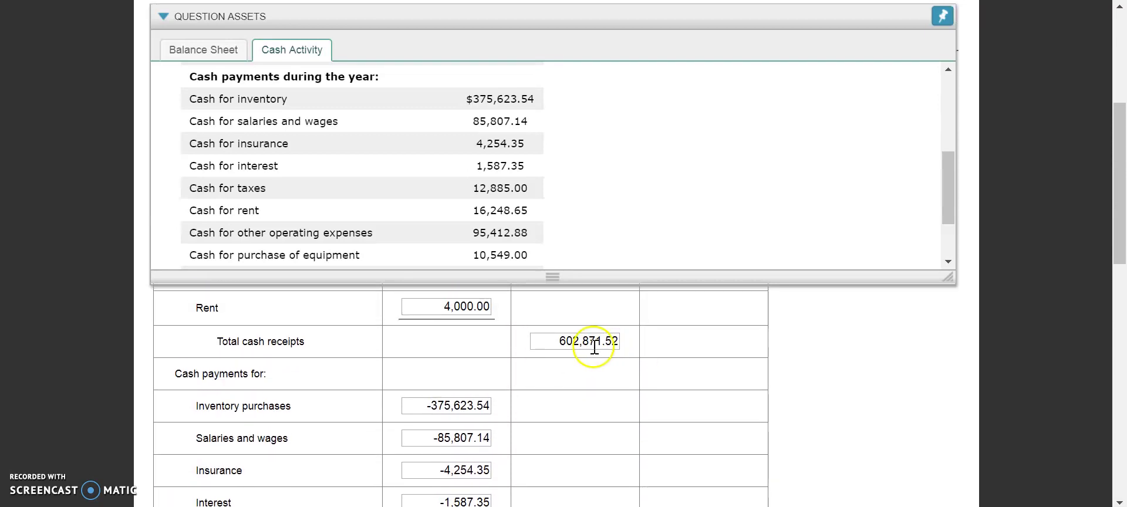
scroll(613, 368, down, 2)
scroll(611, 369, down, 3)
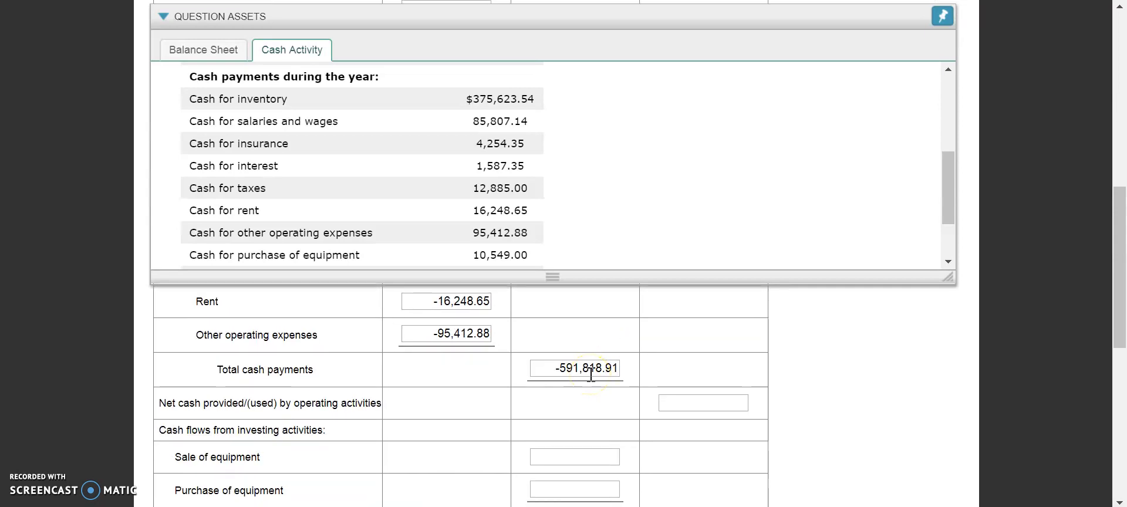
- Enter 11,052.61 as net cash provided by operating activities
click(676, 404)
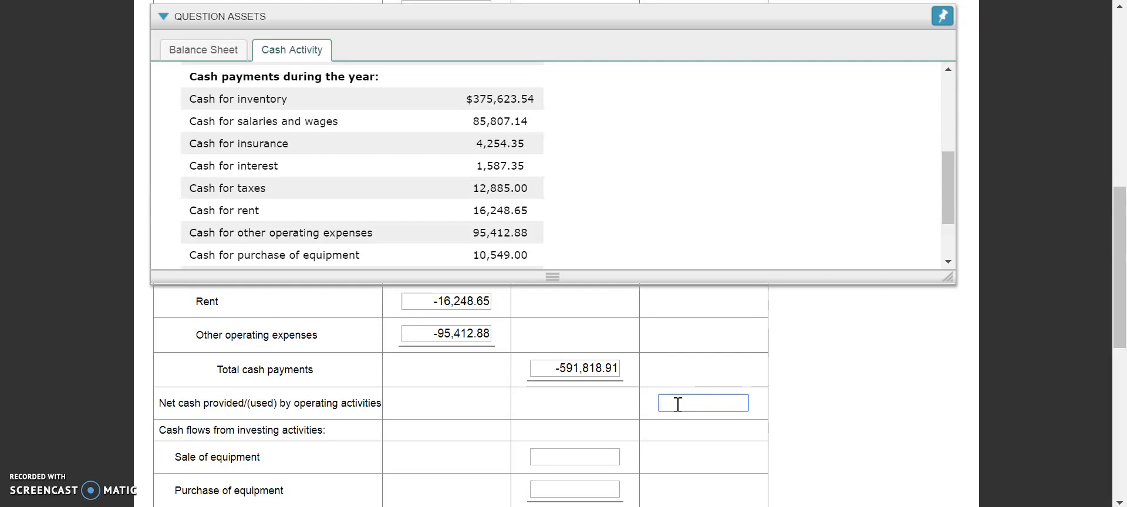
text(1052.61)
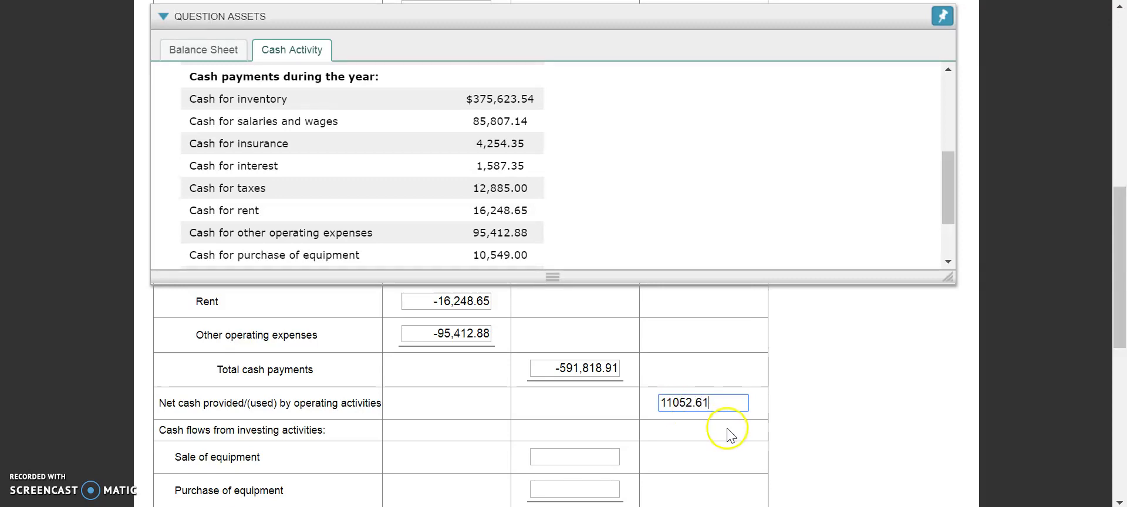
click(757, 413)
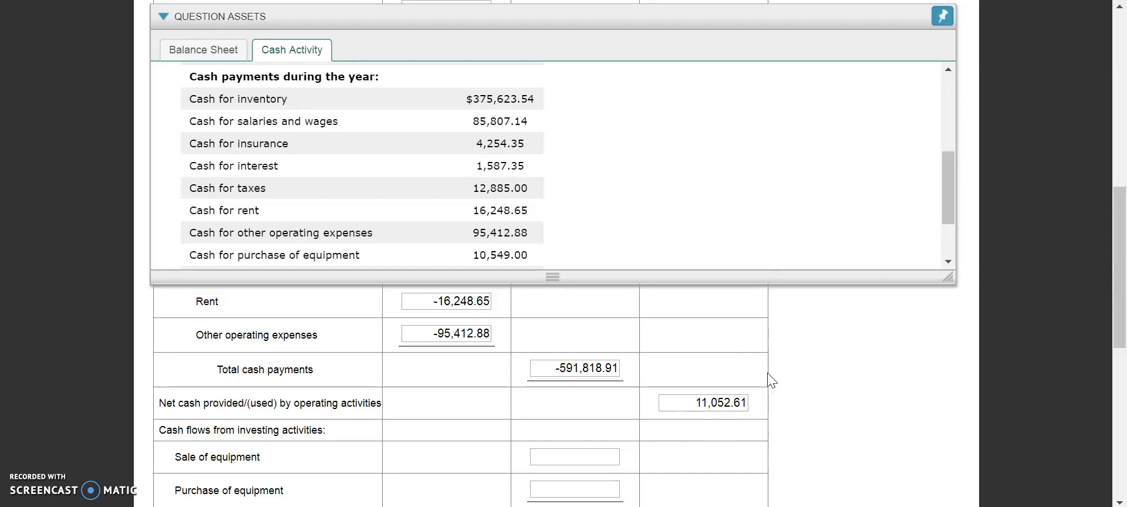
- Enter sale of equipment receipt of 1,200.00
scroll(770, 380, down, 2)
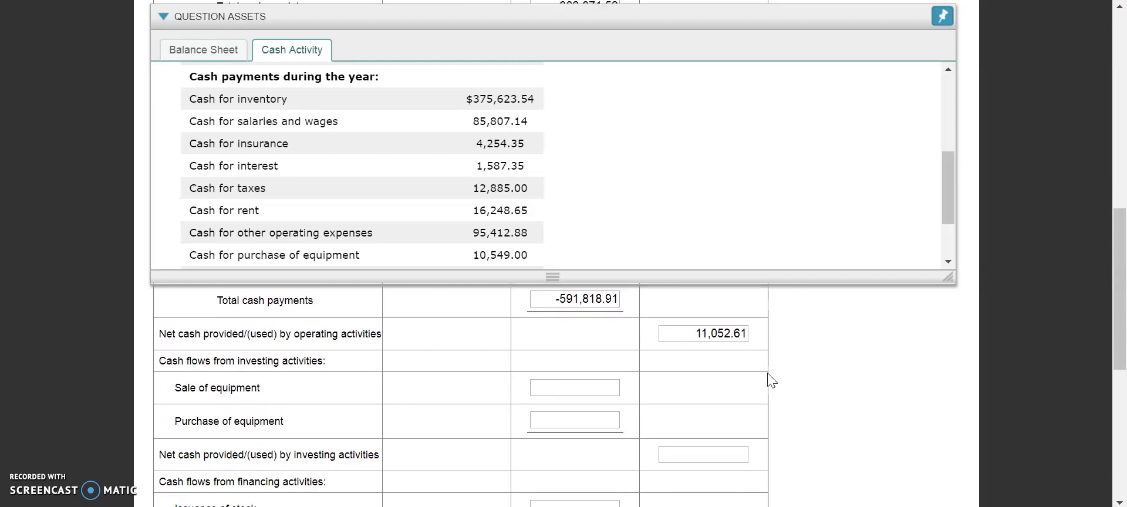
scroll(771, 380, down, 1)
key(super)
click(224, 143)
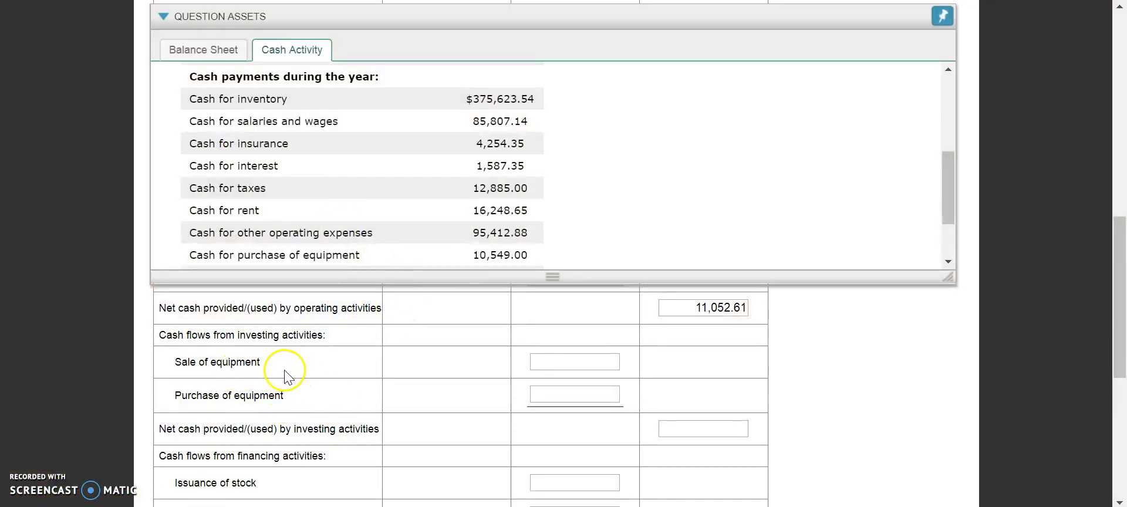
scroll(480, 167, up, 1)
scroll(480, 165, up, 1)
scroll(480, 162, up, 1)
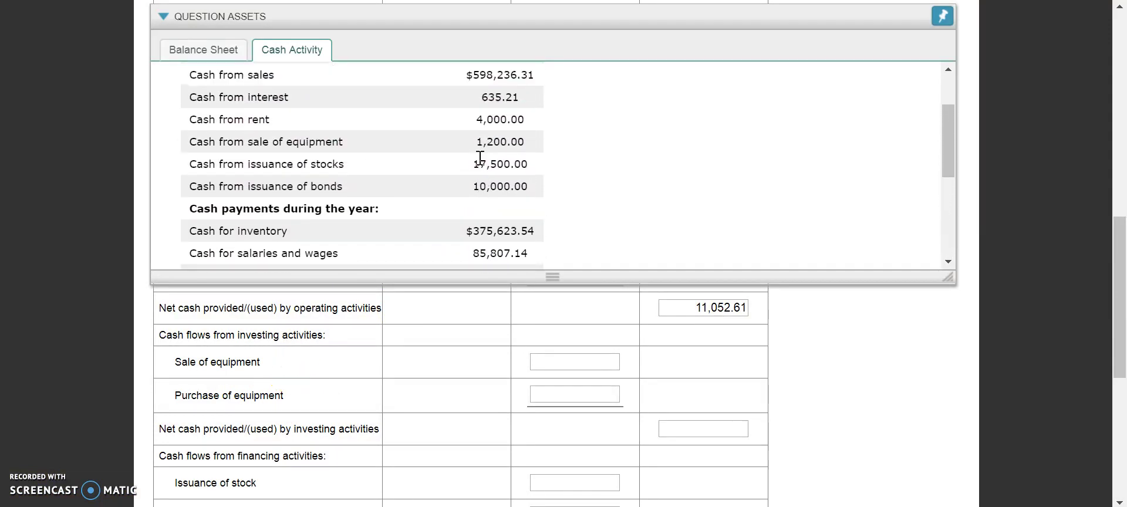
scroll(480, 158, up, 2)
scroll(480, 161, down, 1)
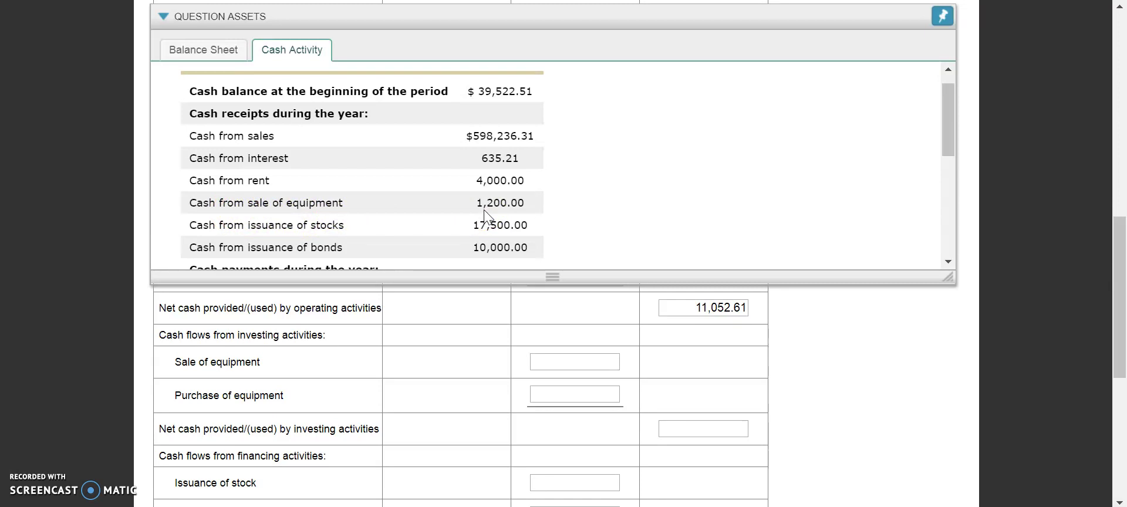
click(574, 360)
text(1200)
click(666, 367)
click(219, 390)
- Enter equipment purchase of -10,549.00 and net investing cash of -9,349.00
scroll(438, 237, down, 1)
scroll(438, 238, down, 1)
scroll(438, 237, down, 1)
scroll(438, 237, down, 1)
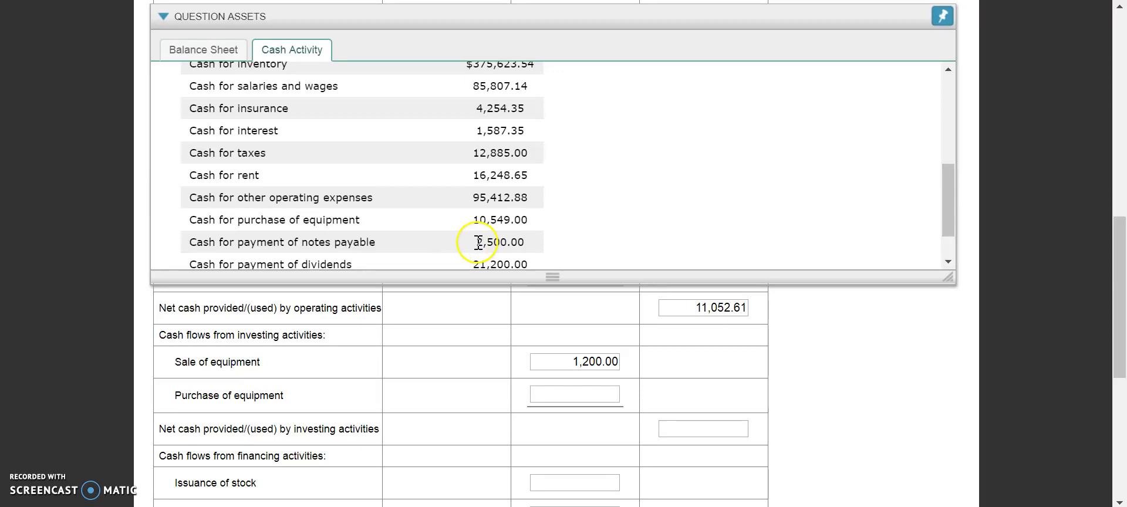
click(552, 399)
text(1)
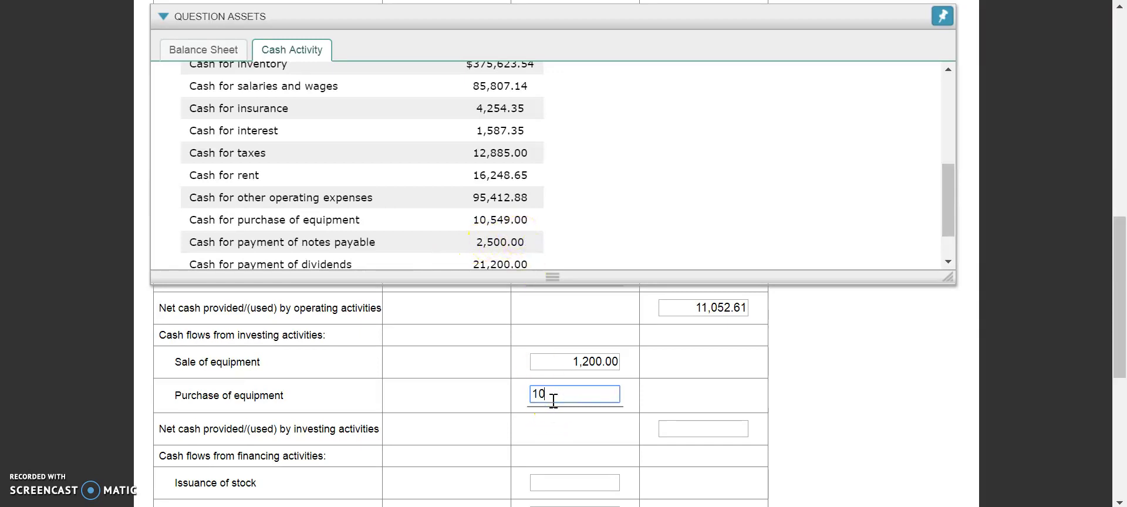
text(549)
key(BackSpace)
key(BackSpace)
key(BackSpace)
key(BackSpace)
text(49)
click(630, 391)
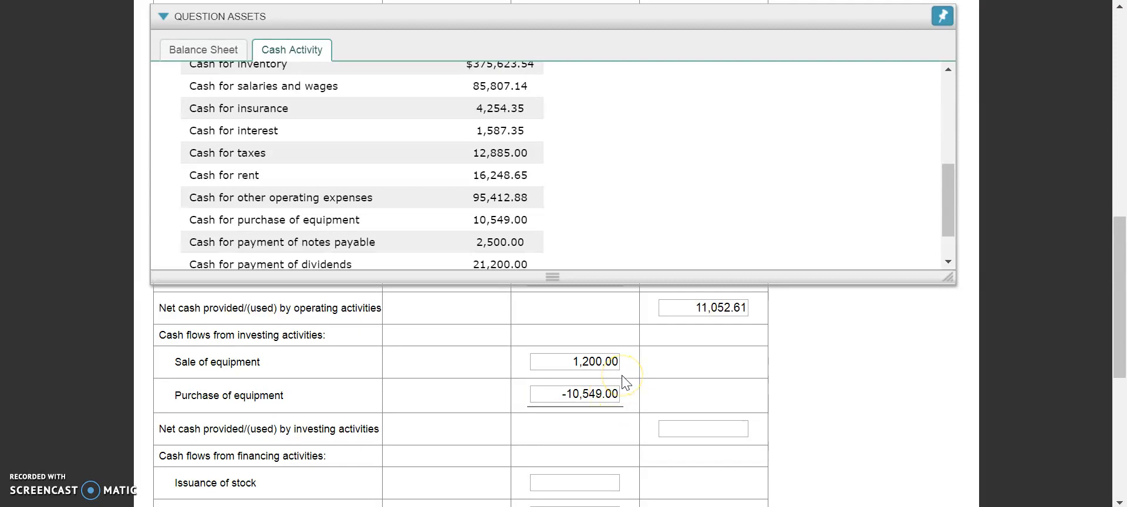
click(721, 432)
text(349)
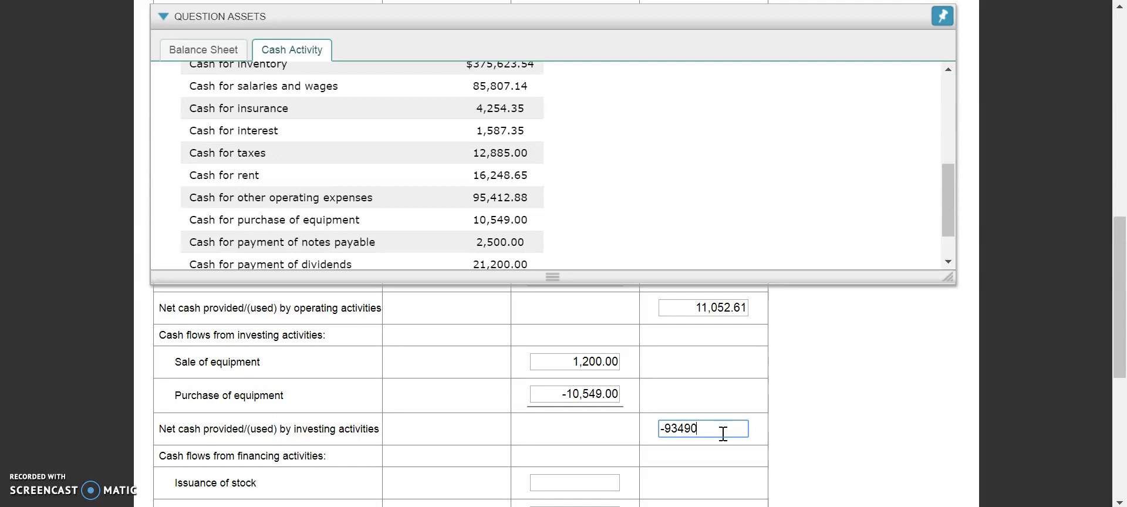
click(762, 434)
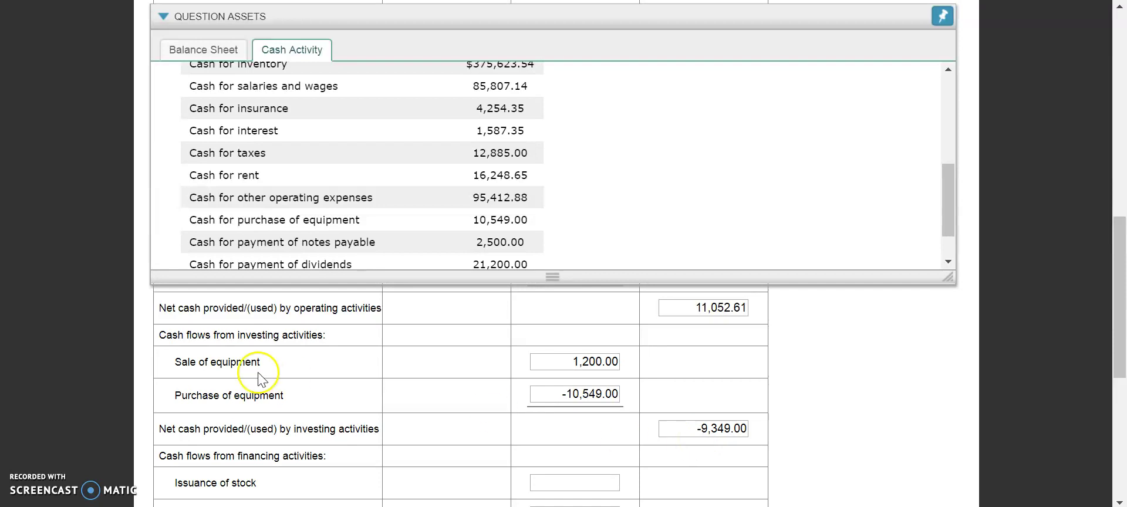
- Enter stock issuance of 17,500.00 and bond issuance of 10,000.00
scroll(441, 399, down, 3)
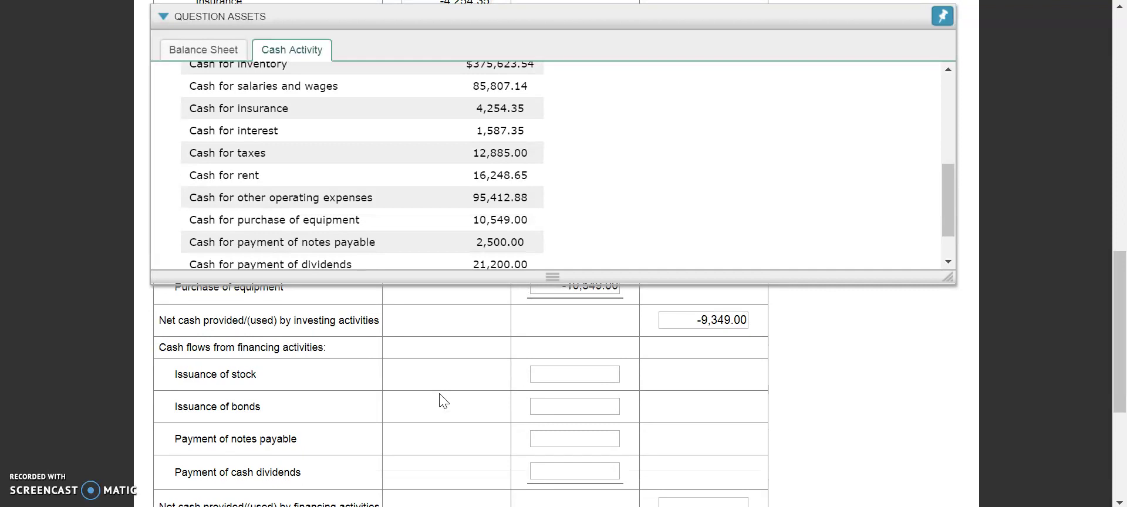
scroll(441, 399, down, 1)
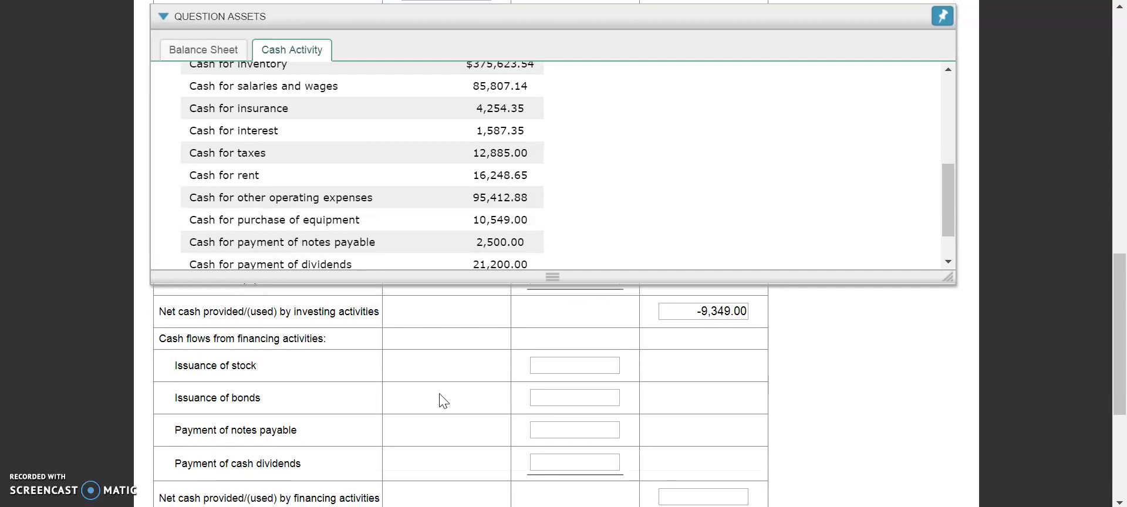
click(442, 232)
scroll(459, 184, up, 3)
scroll(459, 184, up, 2)
scroll(459, 184, up, 2)
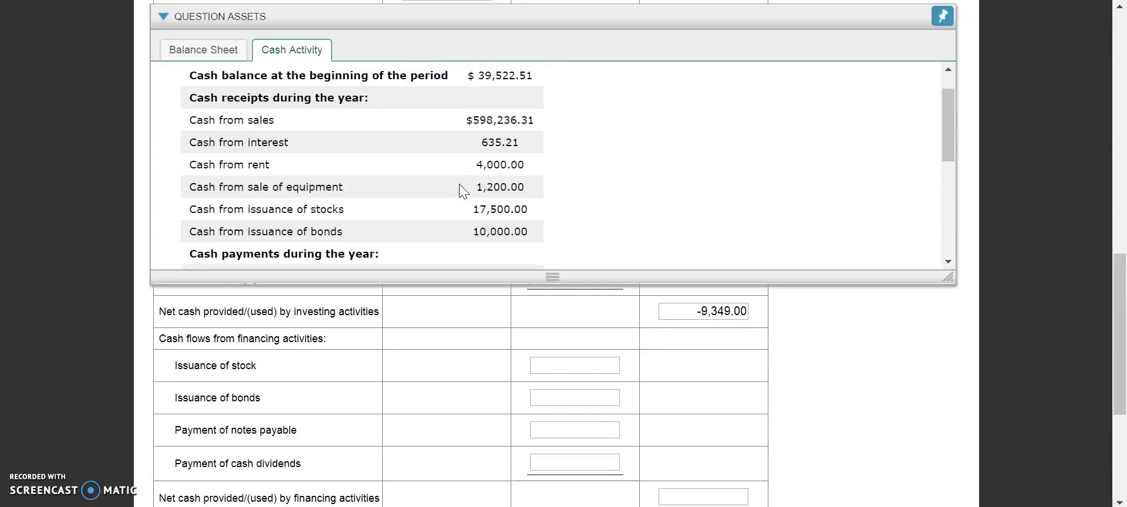
drag(440, 205, 529, 218)
click(561, 364)
text(17500)
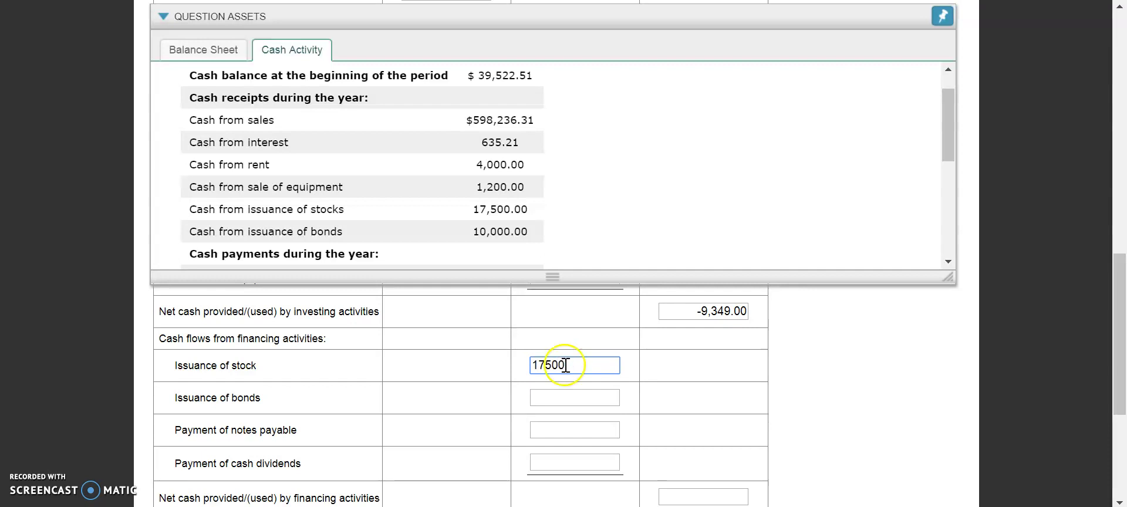
click(603, 401)
text(10000)
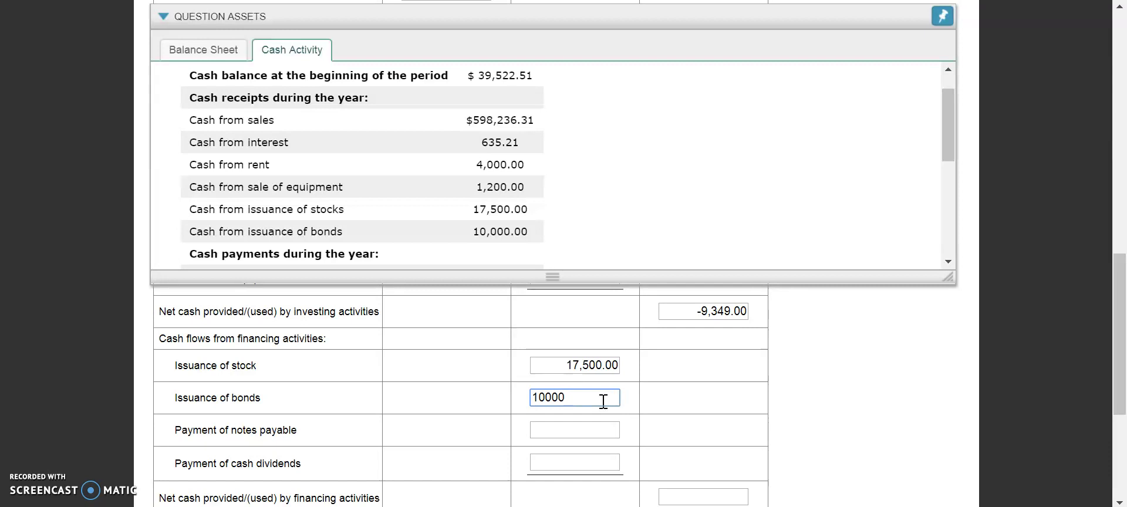
click(658, 405)
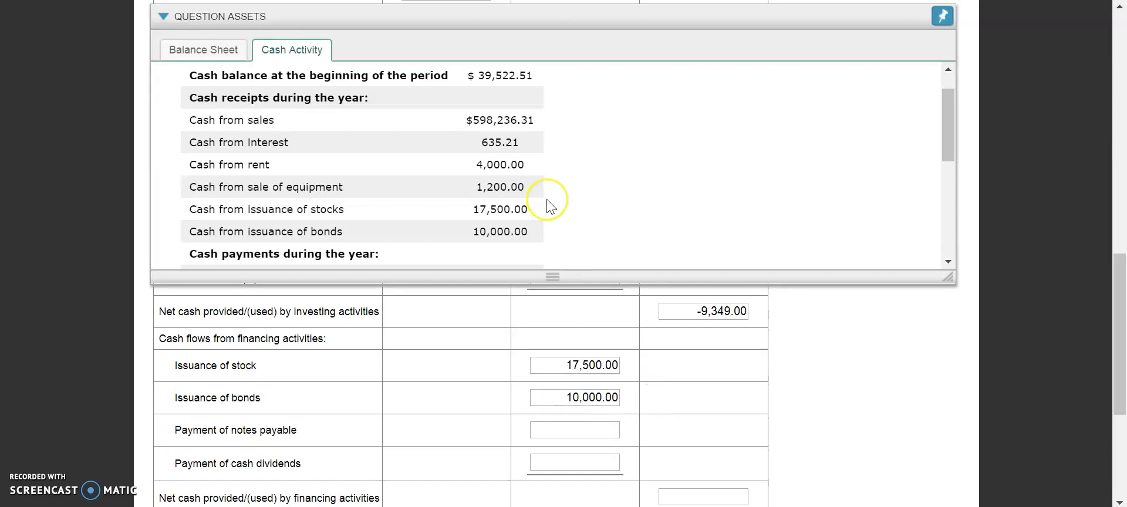
- Enter notes payable payment -2,500.00 and cash dividends -21,200.00
scroll(546, 205, down, 2)
scroll(546, 206, down, 1)
scroll(546, 205, down, 1)
scroll(547, 206, down, 1)
scroll(547, 203, down, 1)
scroll(547, 202, down, 1)
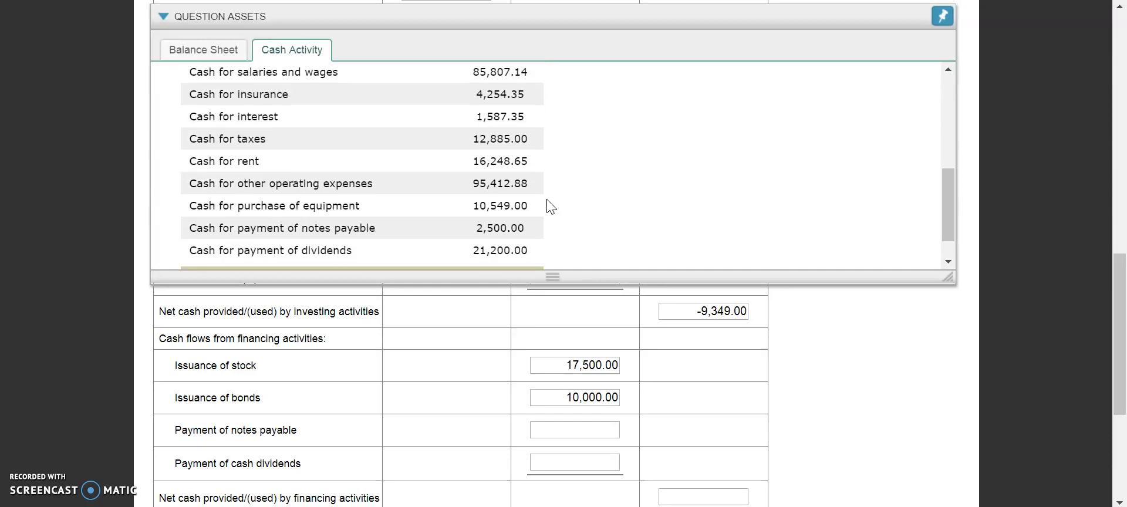
scroll(547, 202, down, 1)
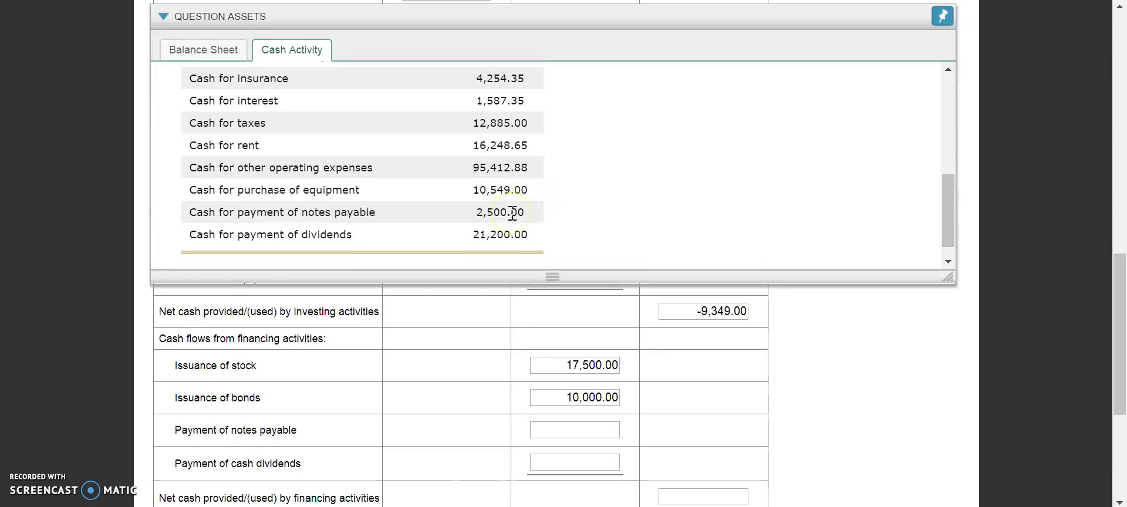
click(549, 358)
click(574, 429)
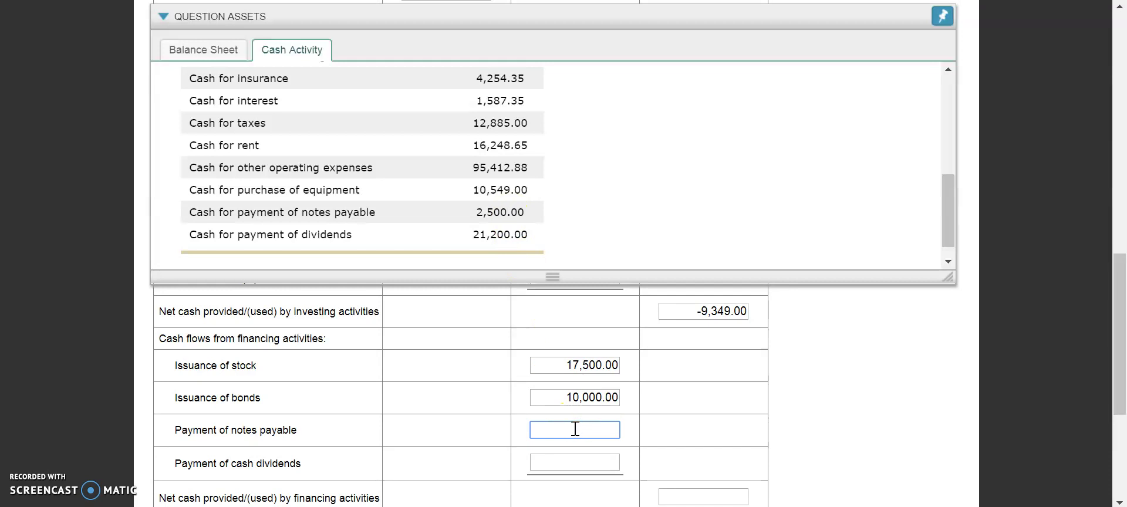
text(259)
text(00)
click(573, 465)
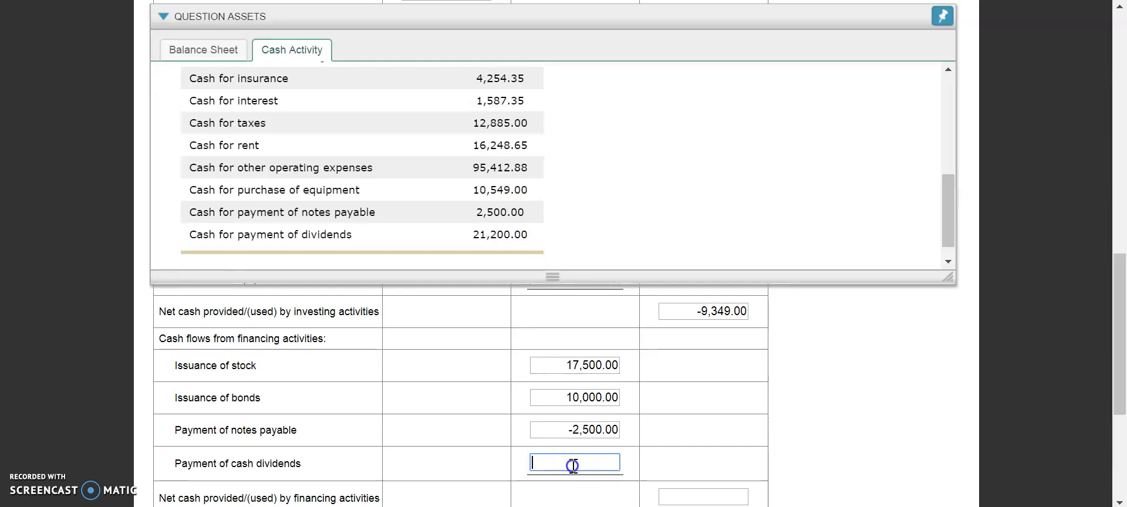
text(-21200)
click(671, 451)
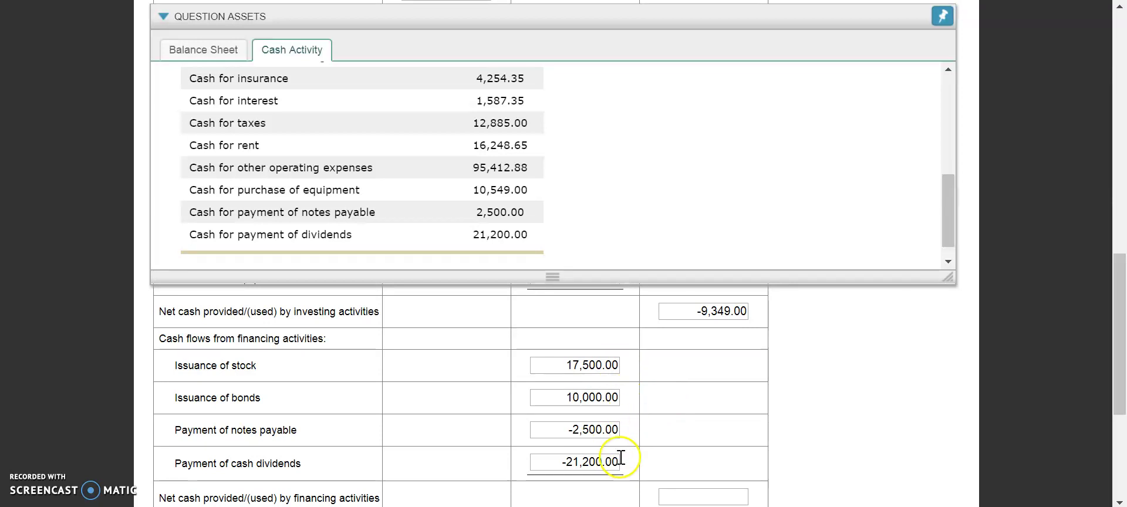
- Enter net cash provided by financing activities of 3,800.00
scroll(650, 455, down, 1)
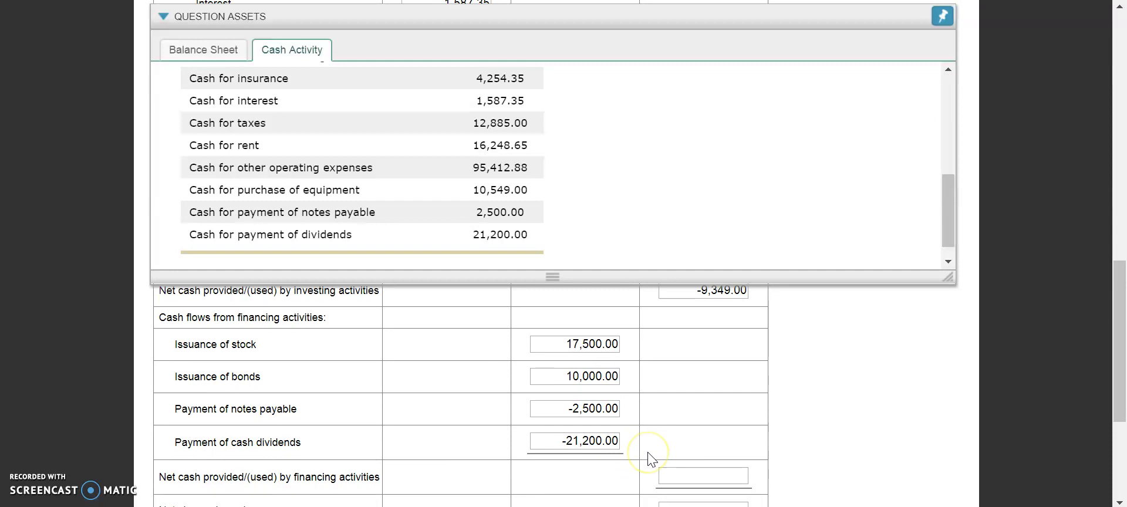
click(690, 461)
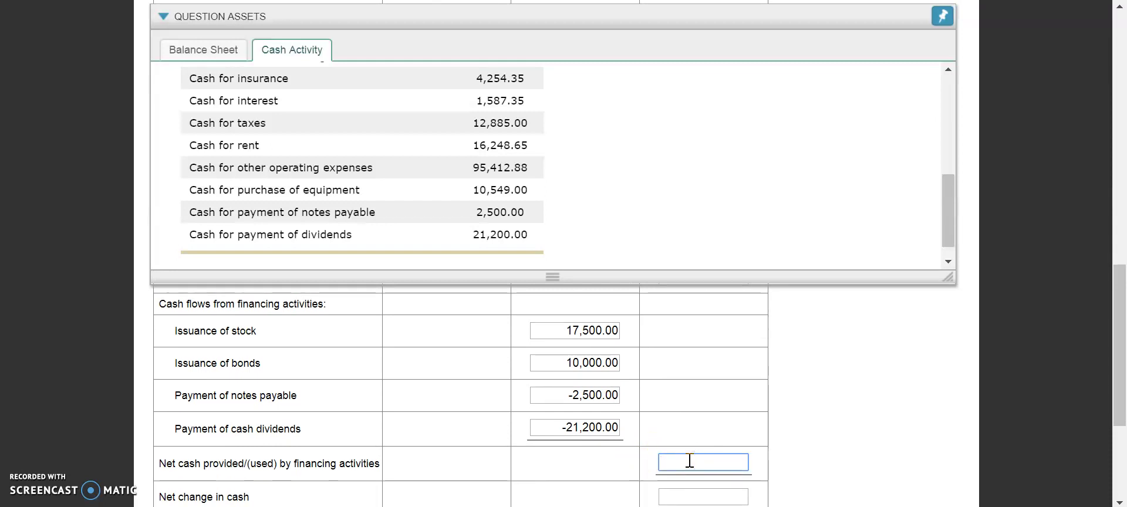
text(3800)
click(819, 430)
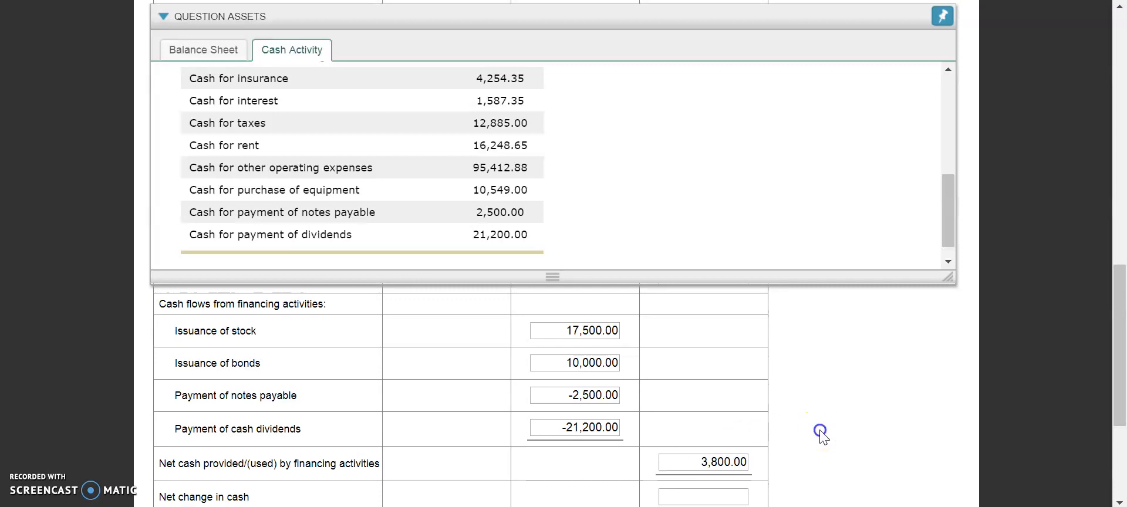
click(803, 383)
scroll(805, 389, down, 2)
- Hide the reference data panel and review the net investing and financing totals
click(717, 393)
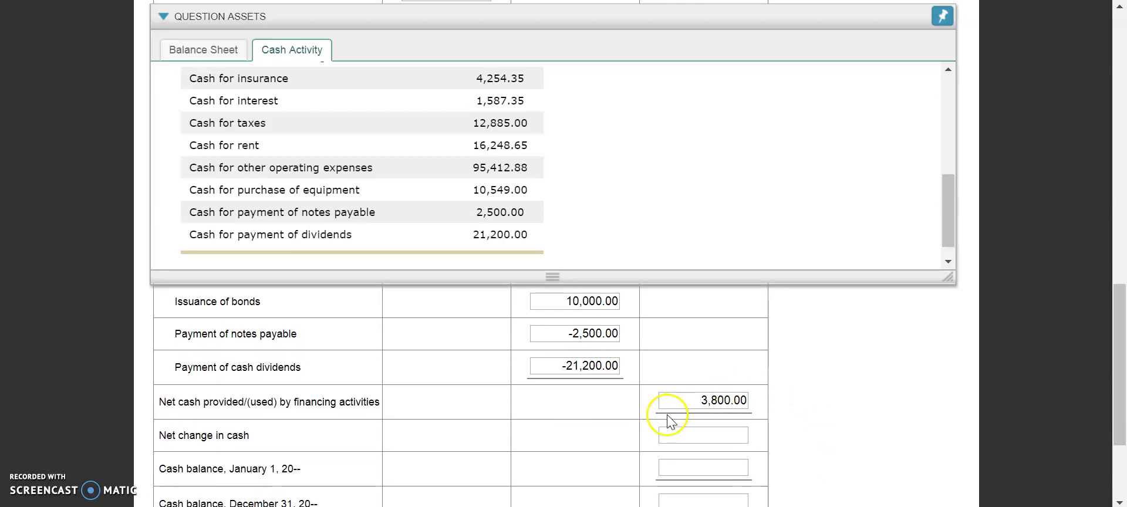
click(942, 16)
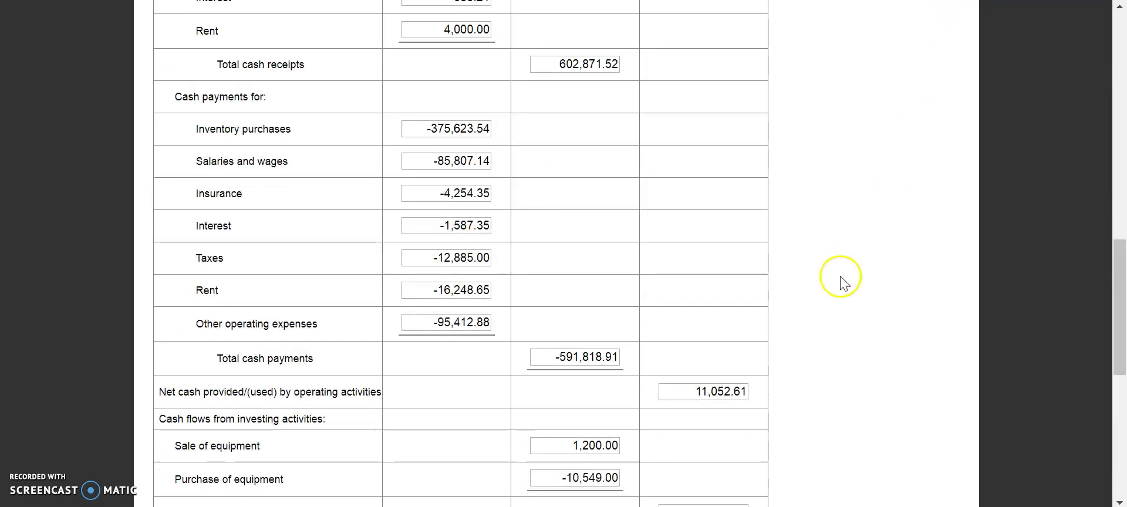
scroll(833, 285, up, 3)
scroll(834, 286, down, 3)
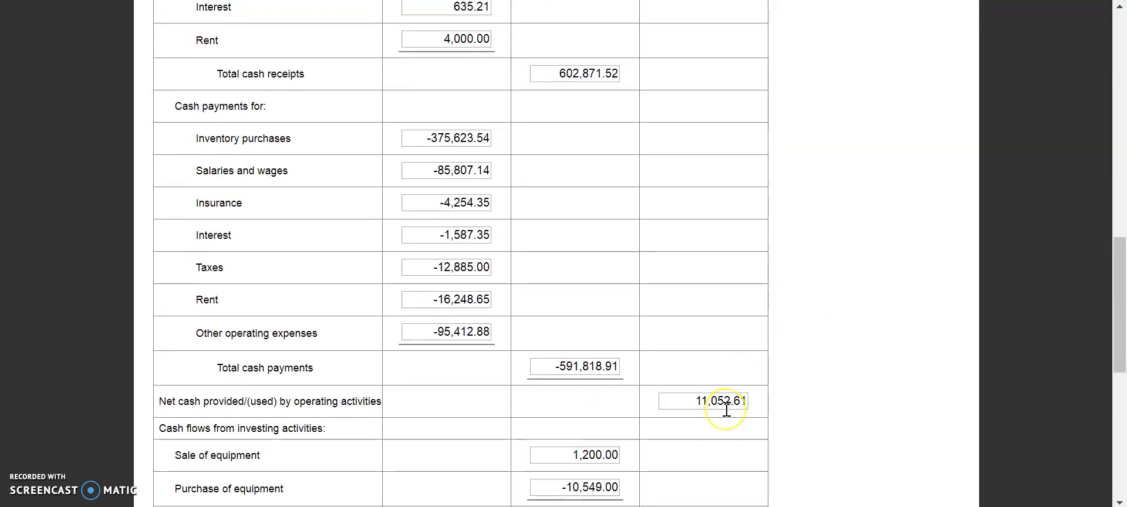
scroll(726, 410, down, 3)
click(722, 380)
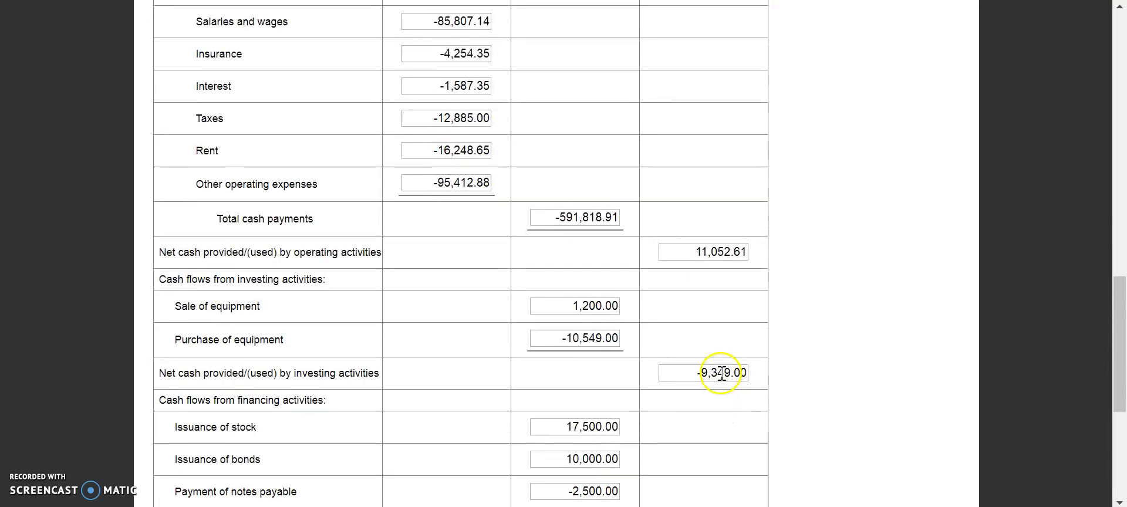
click(749, 372)
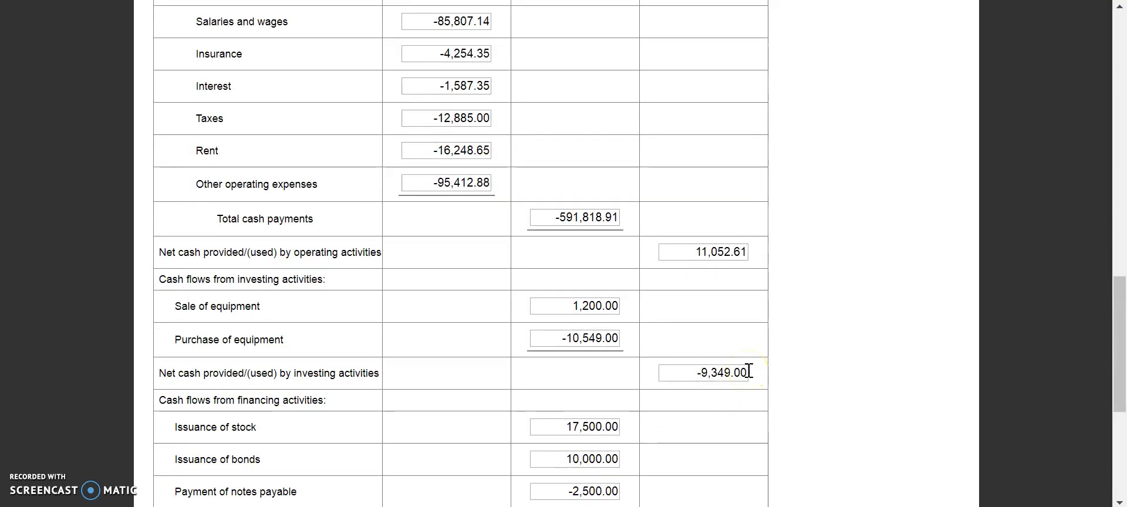
scroll(749, 371, down, 3)
click(744, 399)
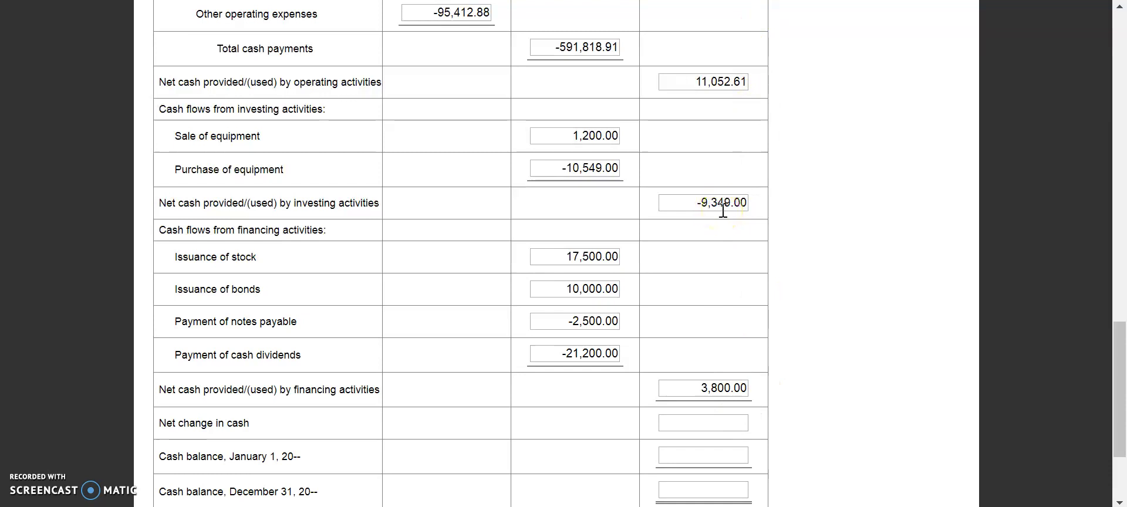
- Enter 5,503.61 in the Net change in cash field
click(674, 423)
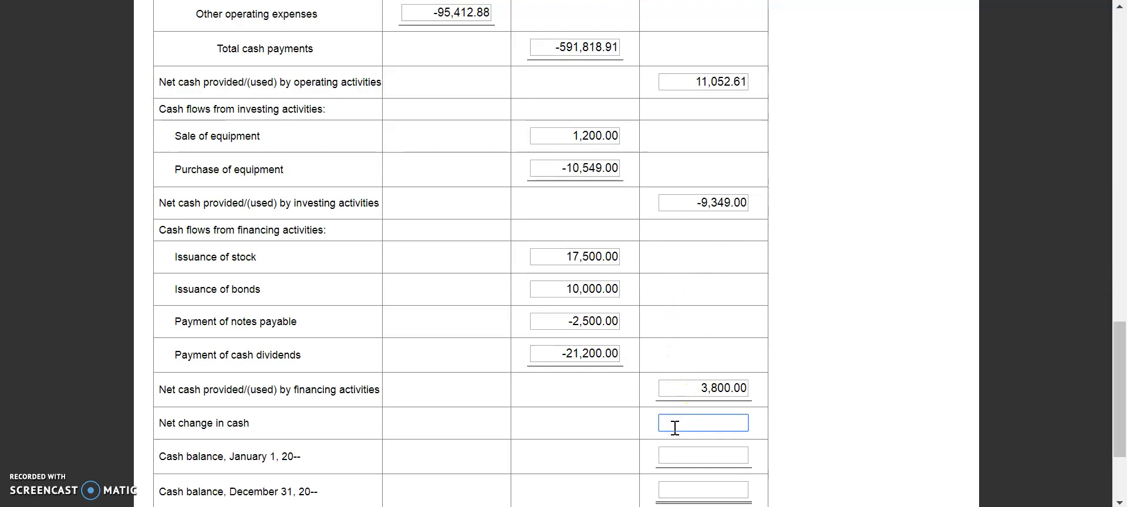
text(5503.61)
click(824, 413)
click(811, 424)
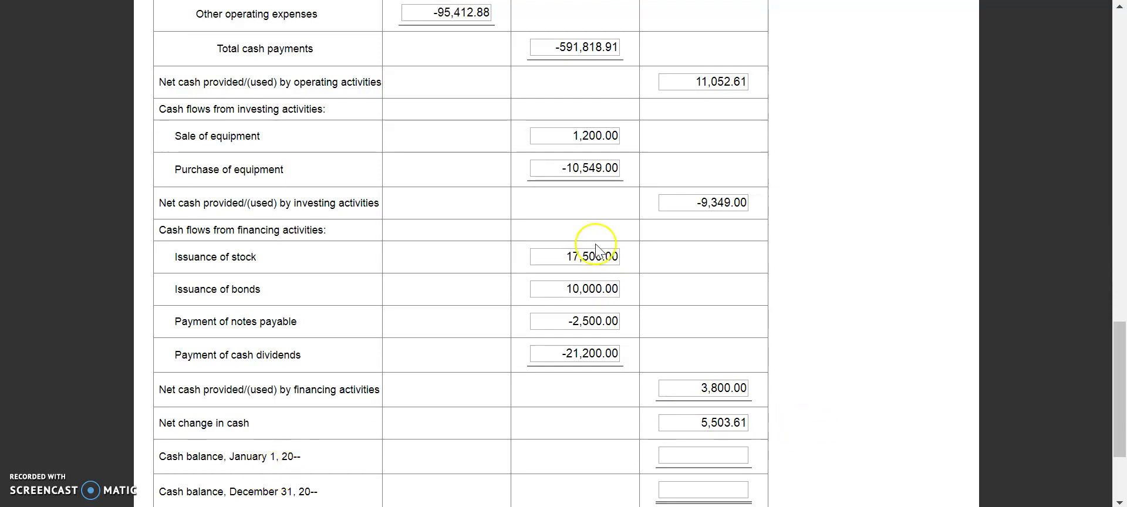
- Look up the beginning cash balance in the Cash Activity tab
scroll(596, 249, up, 3)
scroll(596, 250, up, 3)
scroll(596, 250, up, 3)
scroll(596, 249, up, 3)
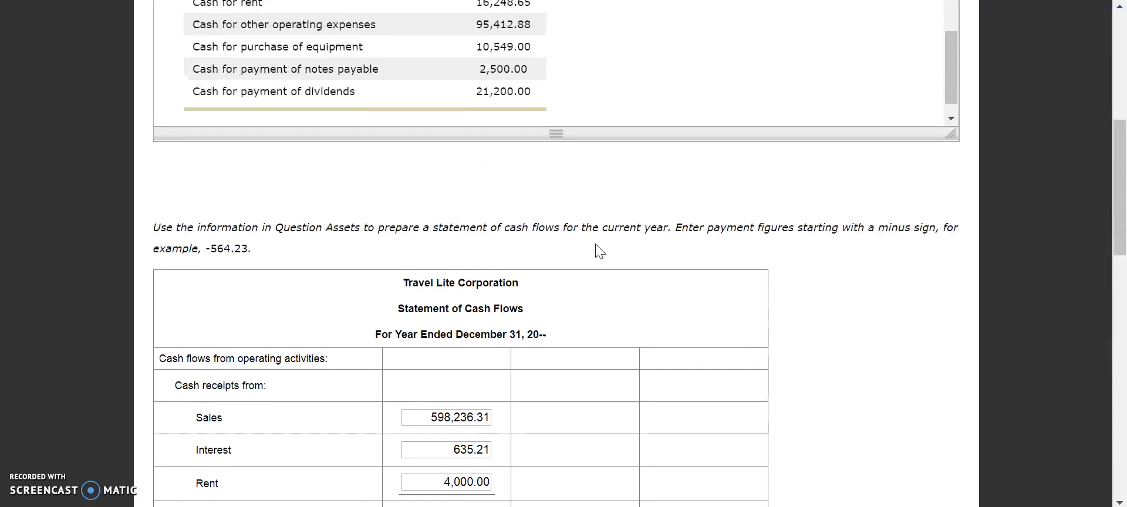
click(589, 256)
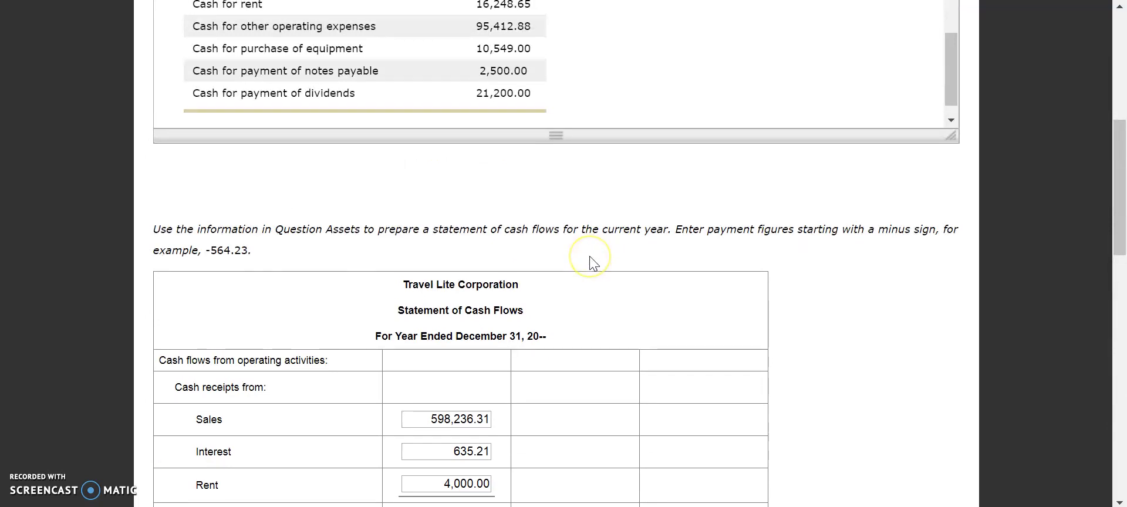
scroll(591, 259, up, 3)
scroll(589, 256, up, 4)
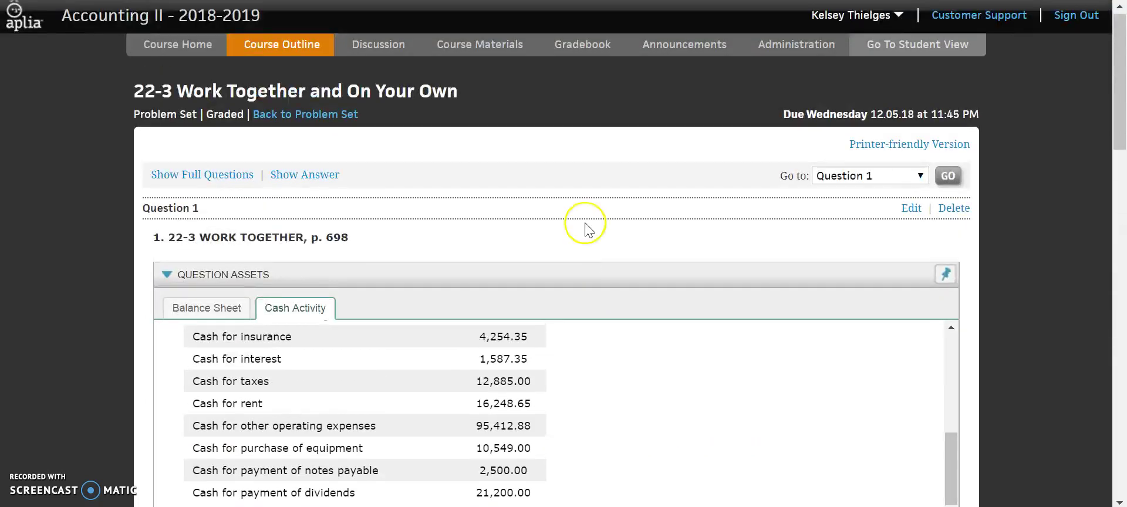
scroll(581, 197, down, 3)
scroll(579, 238, up, 1)
scroll(579, 238, up, 3)
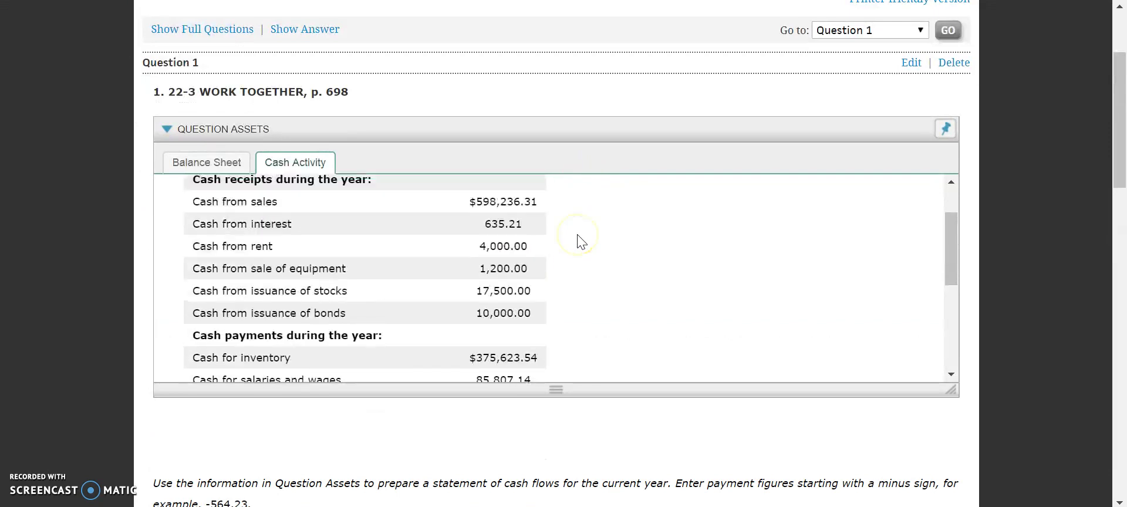
scroll(579, 238, up, 2)
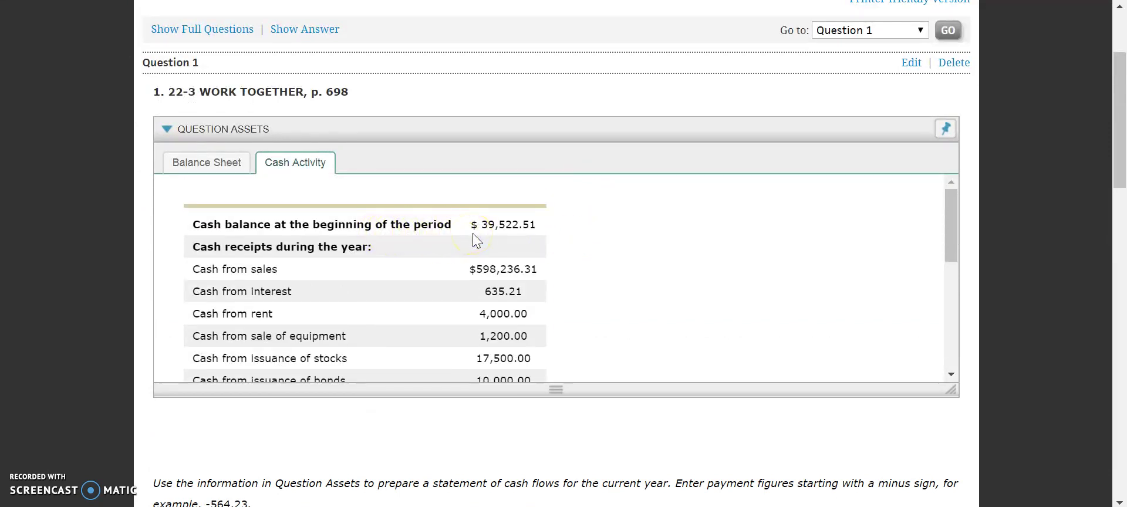
scroll(722, 401, down, 2)
scroll(721, 401, down, 8)
scroll(724, 403, down, 8)
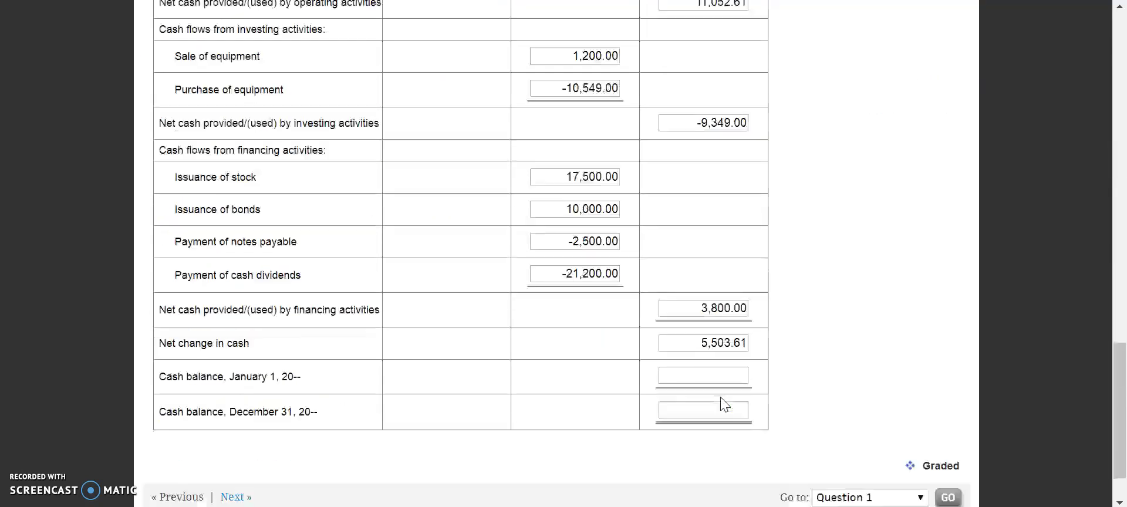
- Enter cash balances of 39,522.51 for January 1 and 45,026.12 for December 31
click(696, 309)
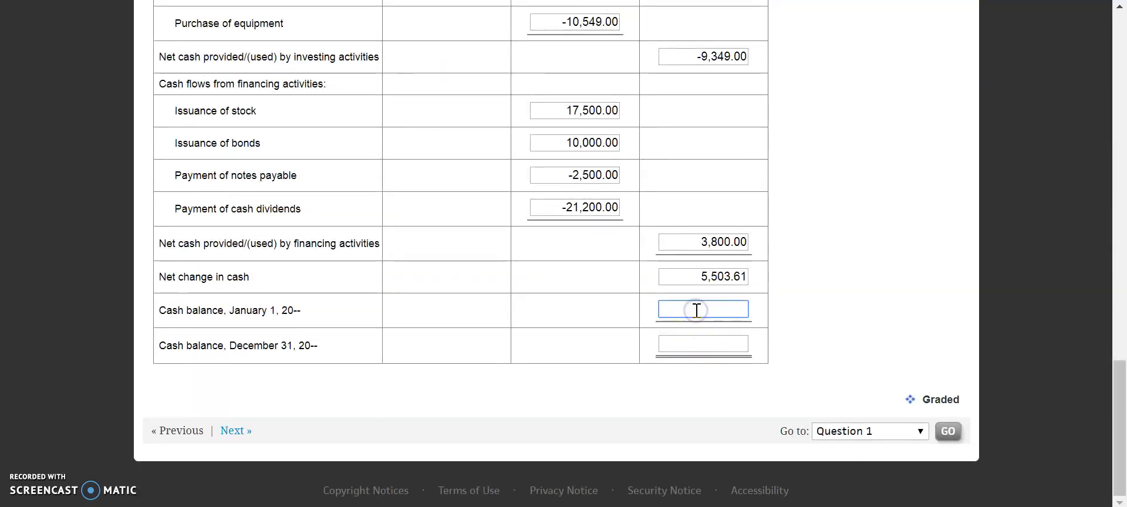
text(395)
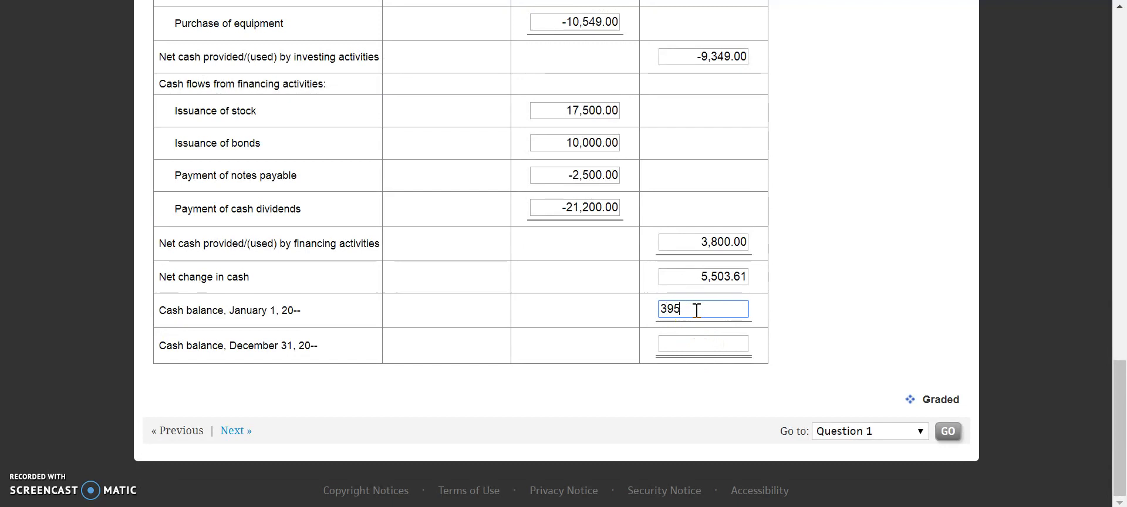
text(22)
text(.61)
click(788, 329)
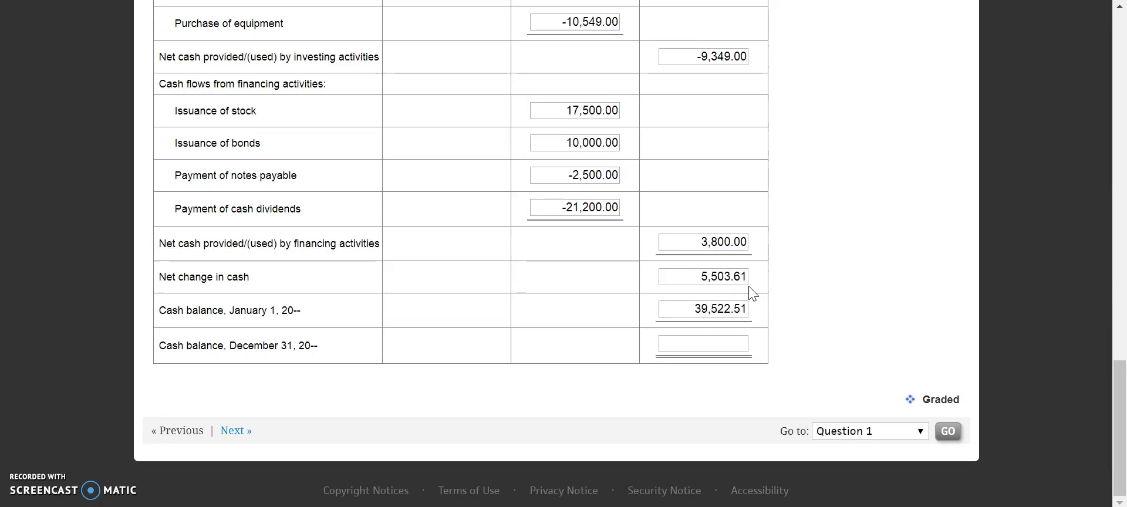
click(726, 348)
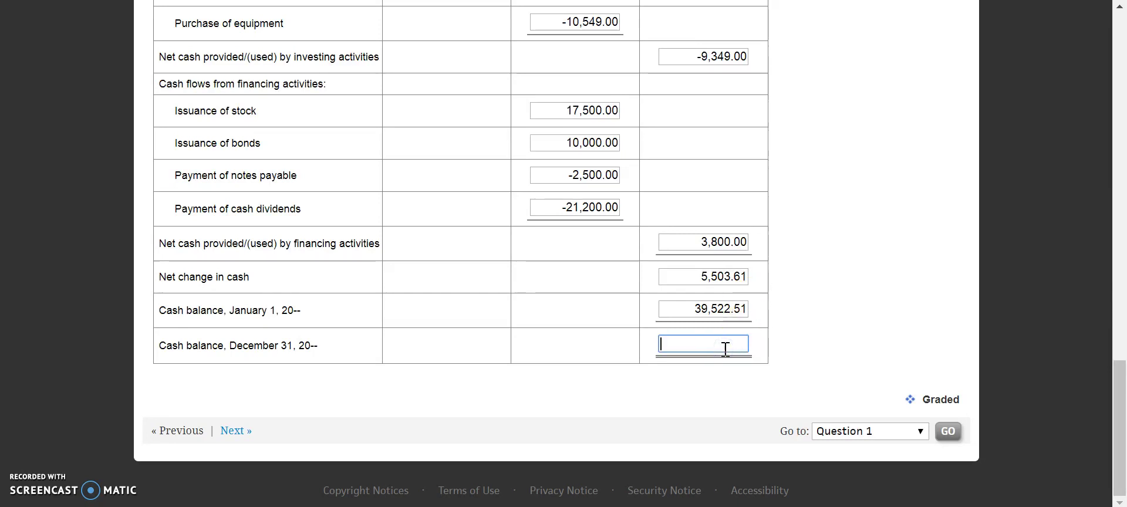
text(45)
text(26)
text(12)
- Commit the December 31 cash balance and display the Balance Sheet in Question Assets
click(790, 323)
scroll(793, 329, up, 7)
scroll(794, 329, up, 10)
scroll(793, 328, up, 1)
click(228, 181)
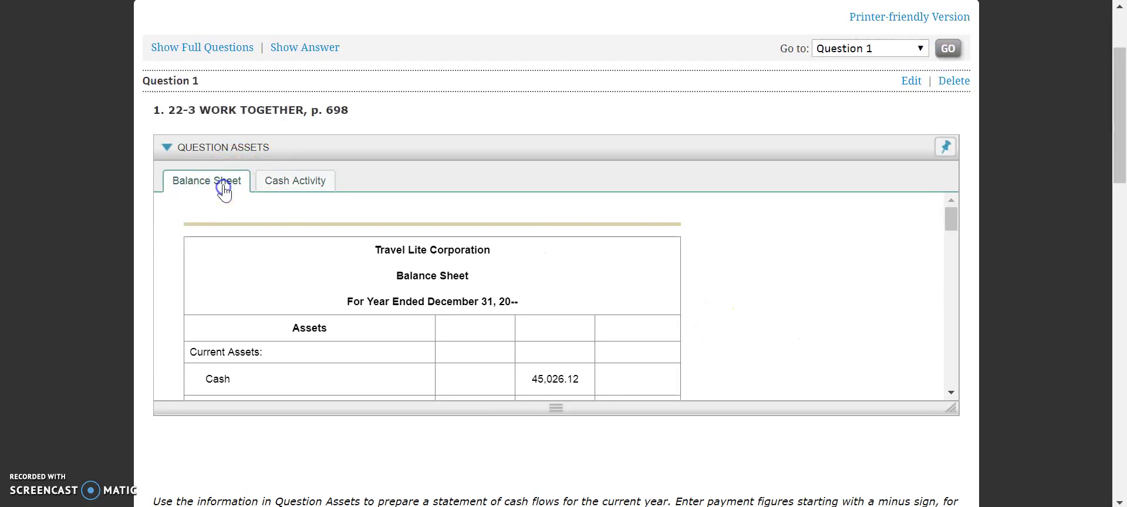
click(520, 294)
- Confirm the balance sheet's Cash of 45,026.12 matches the December 31 cash balance
scroll(520, 293, down, 1)
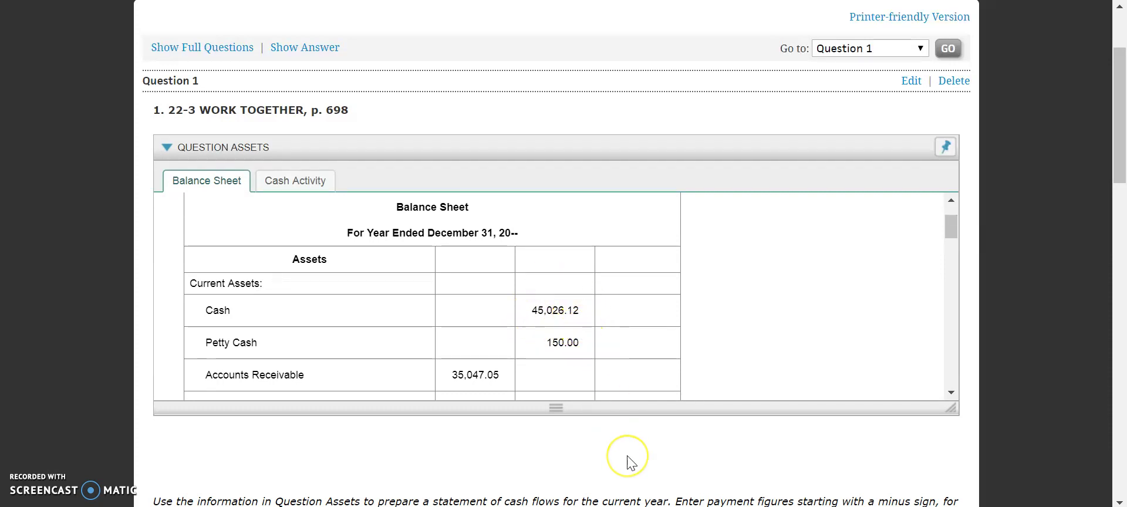
scroll(626, 454, down, 6)
scroll(629, 462, down, 6)
scroll(627, 461, down, 5)
scroll(627, 461, down, 2)
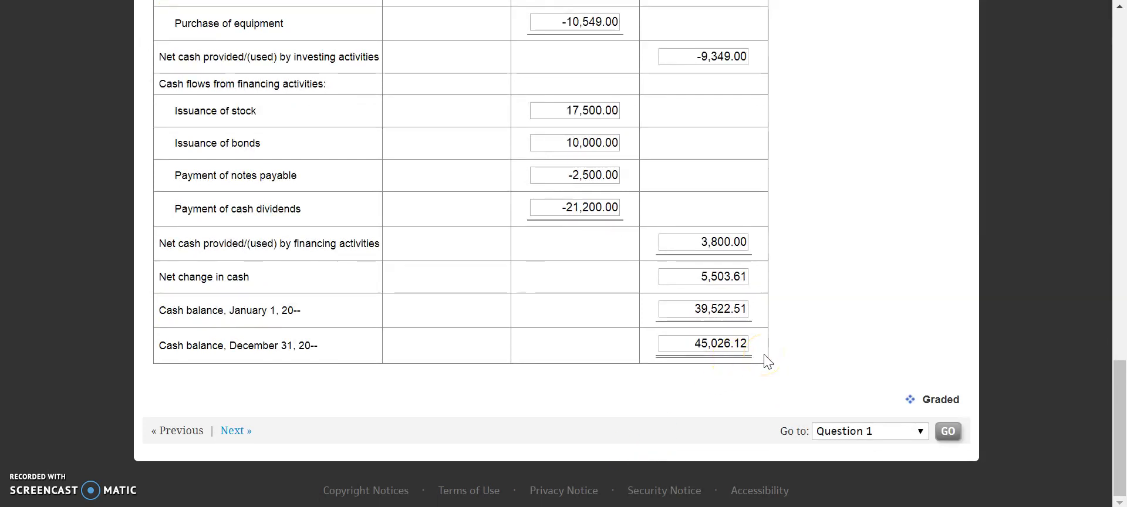
scroll(790, 292, up, 1)
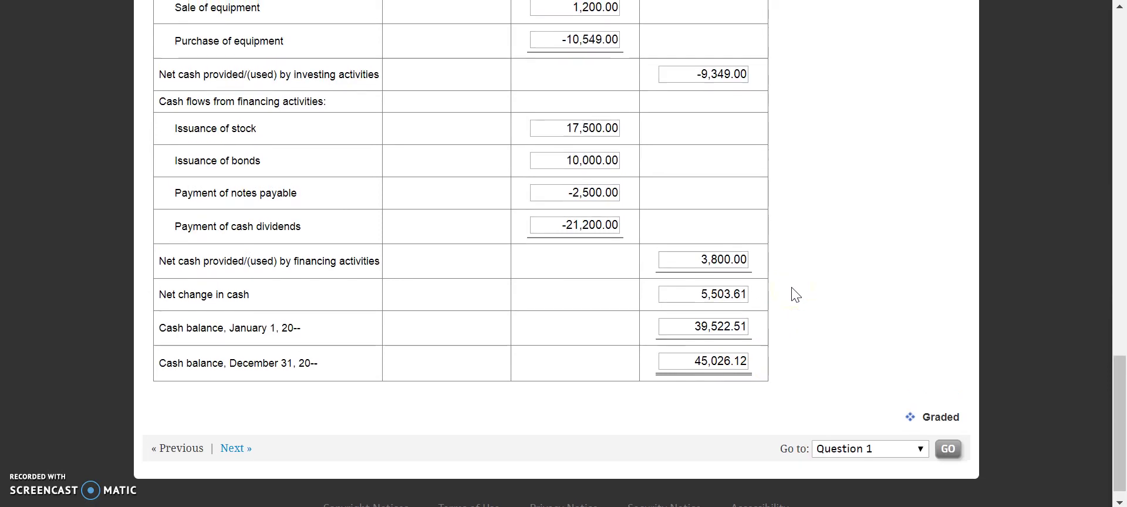
scroll(795, 294, up, 1)
scroll(795, 294, up, 1)
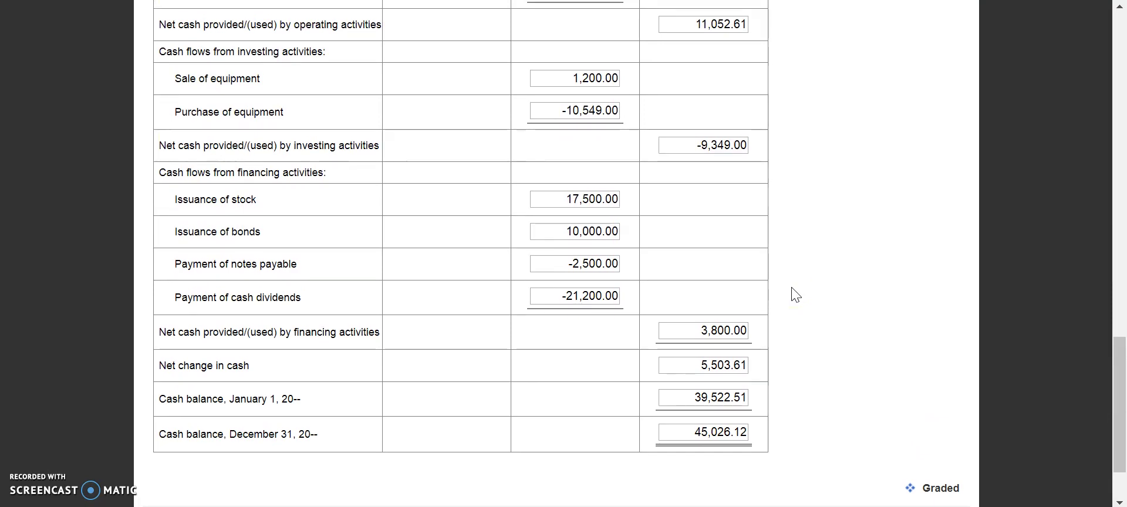
click(790, 271)
scroll(790, 271, up, 3)
scroll(790, 272, up, 1)
scroll(790, 271, up, 4)
scroll(790, 271, up, 1)
scroll(793, 277, up, 4)
scroll(790, 276, up, 1)
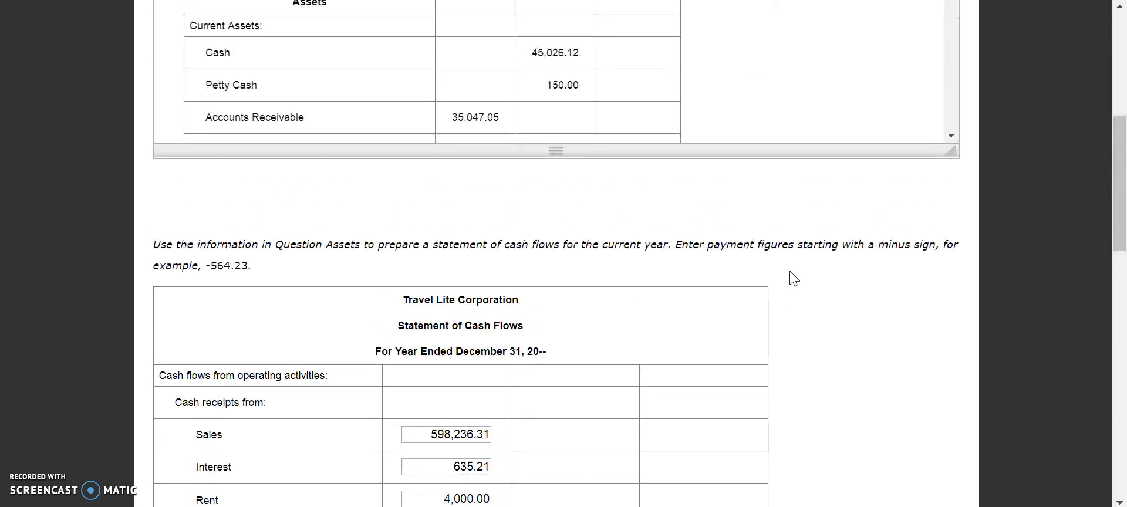
click(630, 126)
click(599, 107)
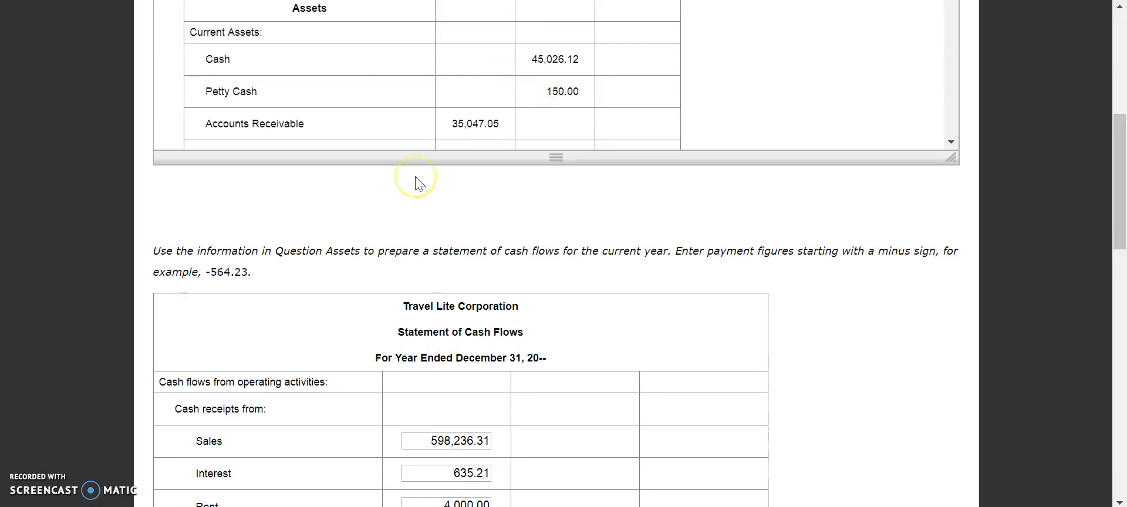
scroll(417, 182, up, 7)
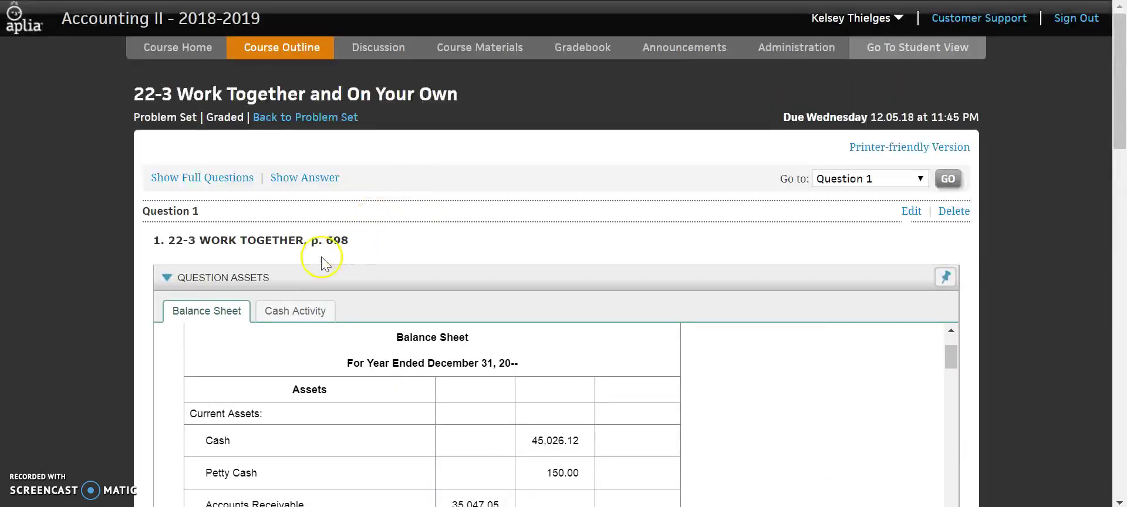